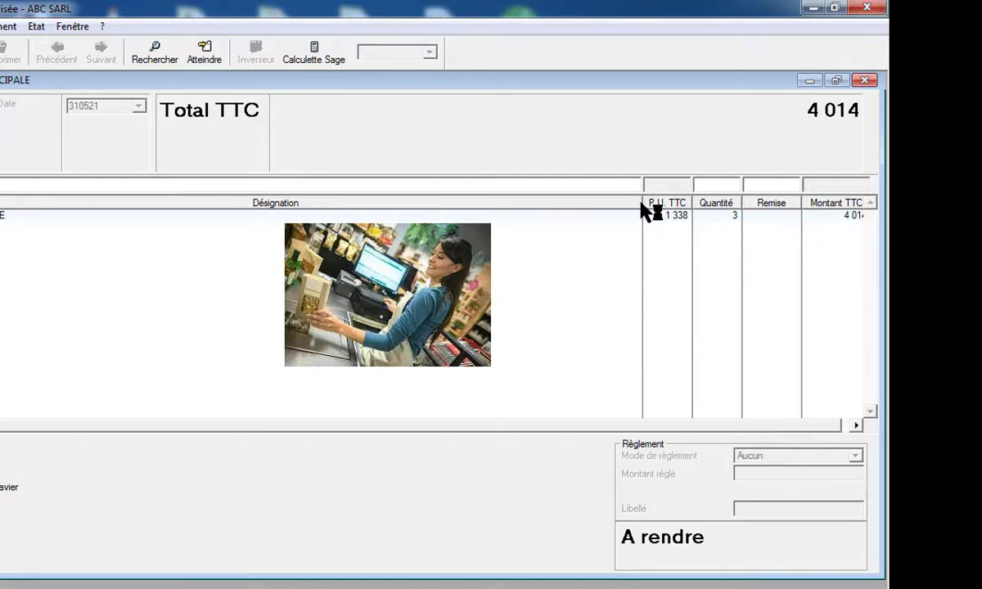
Step: Add the article VINOSOL_BTE to the sales ticket with a quantity of 5
{"action": "left_click_drag", "start_coordinate": [643, 202], "coordinate": [616, 198]}
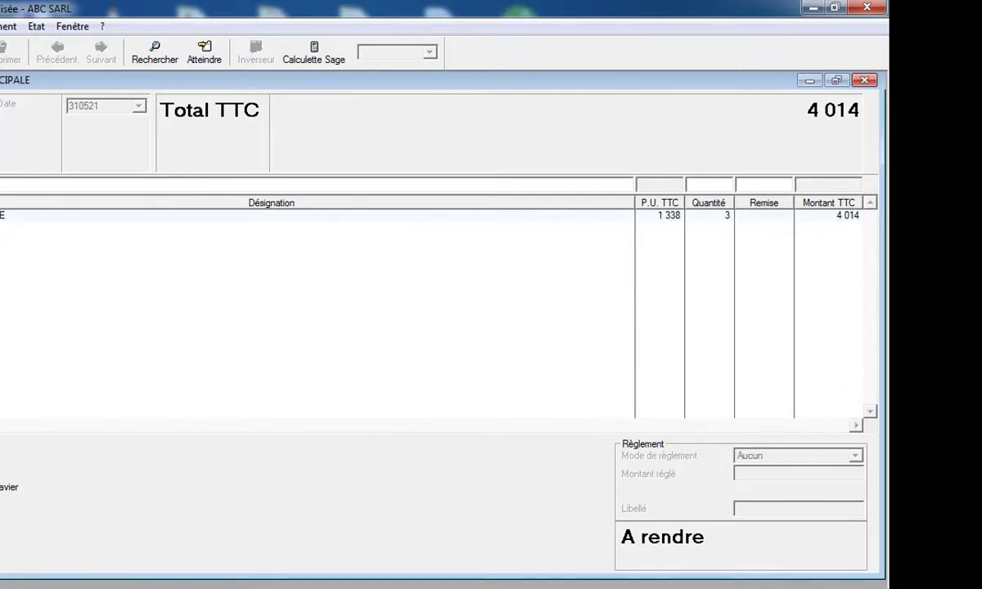
{"action": "key", "text": "Return"}
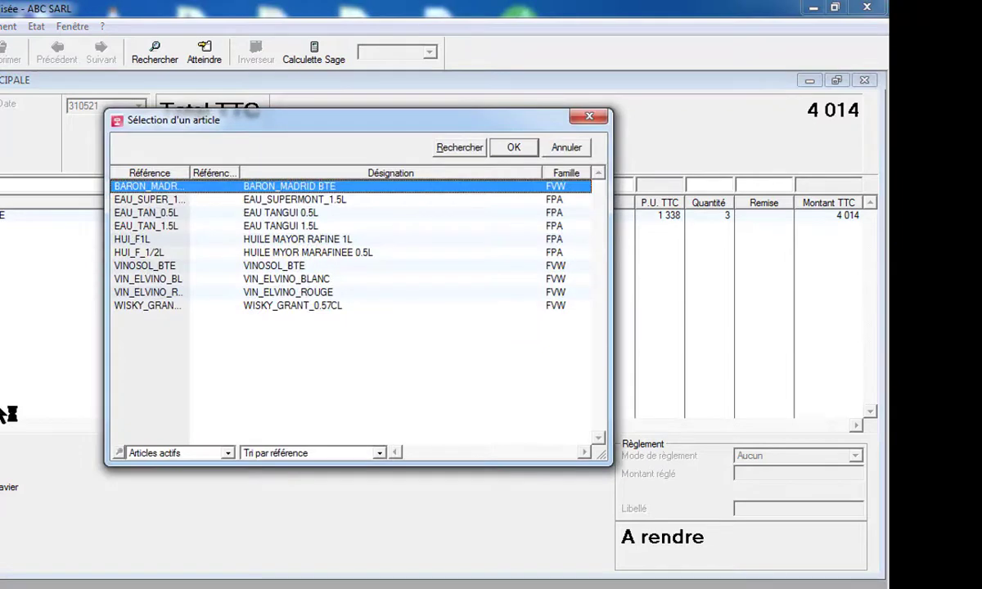
{"action": "double_click", "coordinate": [144, 280]}
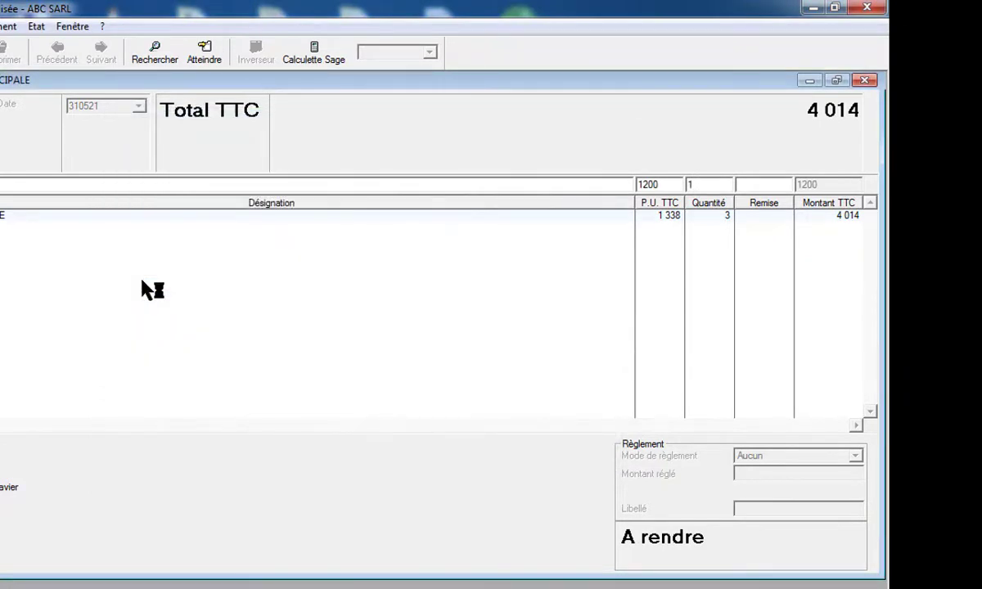
{"action": "key", "text": "Tab"}
{"action": "key", "text": "Tab"}
{"action": "type", "text": "5"}
{"action": "key", "text": "Return"}
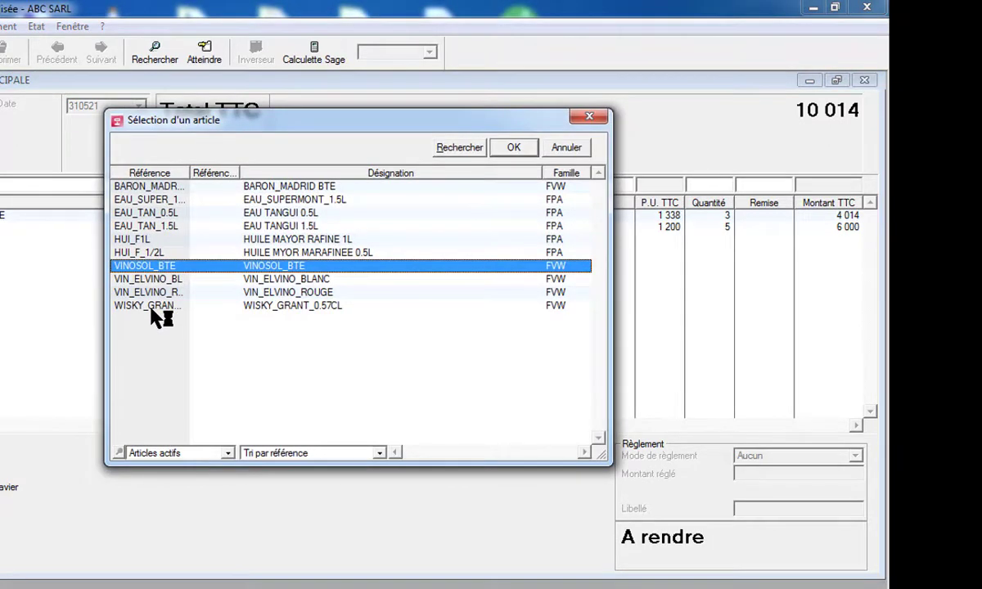
Step: Add the article WISKY_GRANT_0.57CL to the ticket with a quantity of 1
{"action": "double_click", "coordinate": [160, 310]}
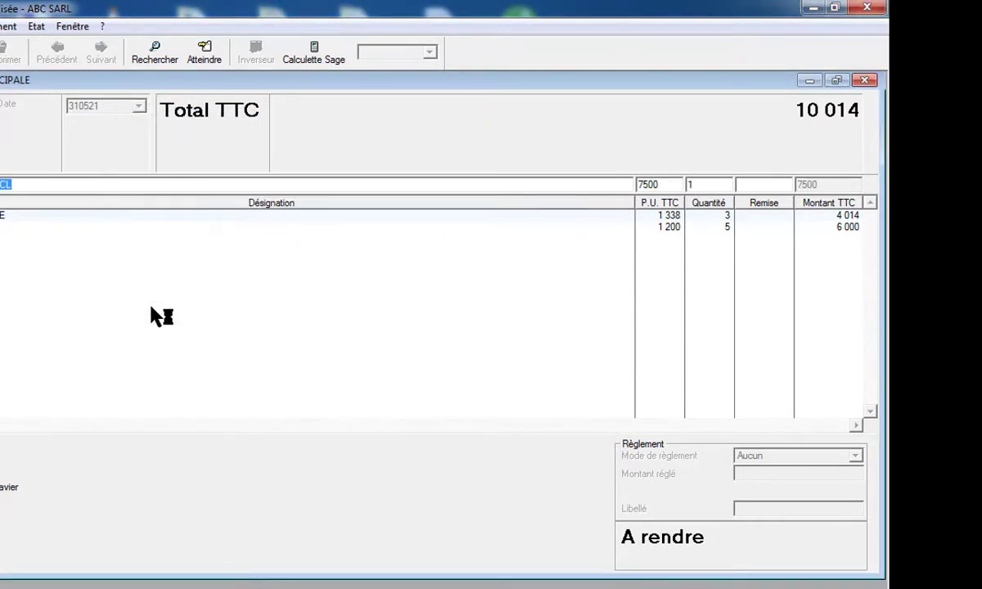
{"action": "key", "text": "Tab"}
{"action": "key", "text": "Tab"}
{"action": "key", "text": "Return"}
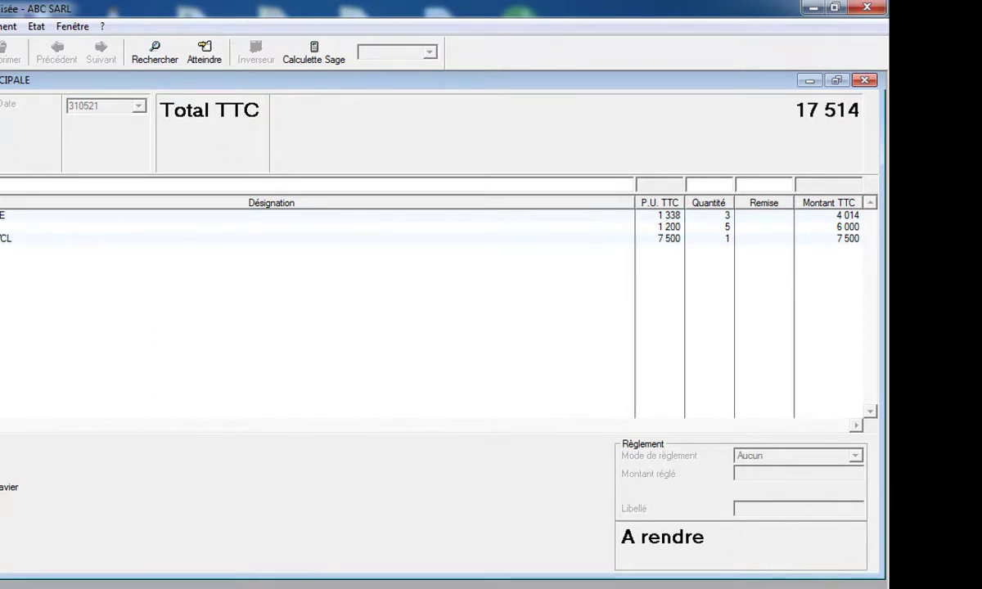
Step: Start the ticket payment, set the payment method to ESPECE and enter 20000 as the amount paid
{"action": "key", "text": "Return"}
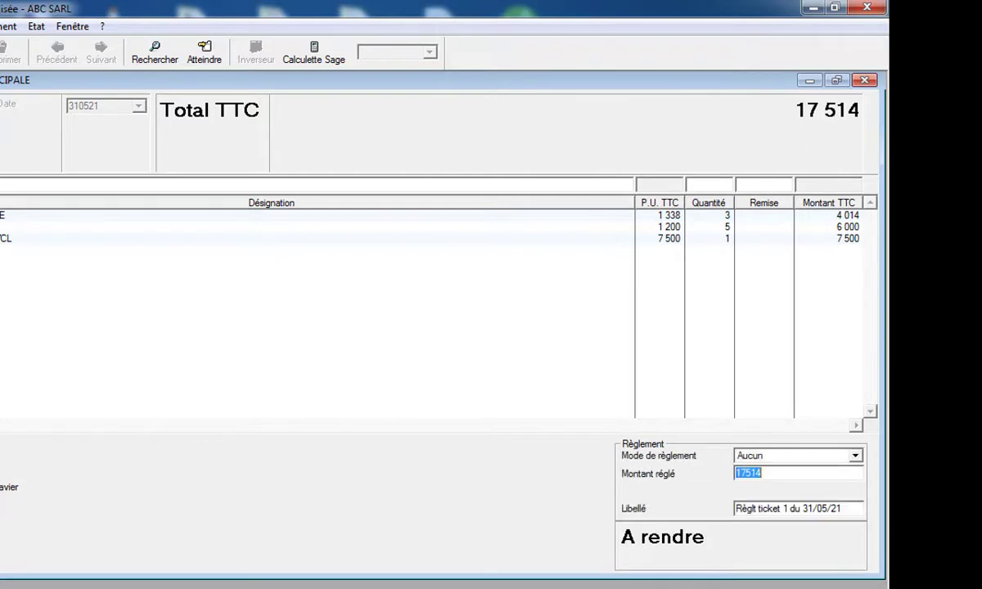
{"action": "left_click", "coordinate": [857, 457]}
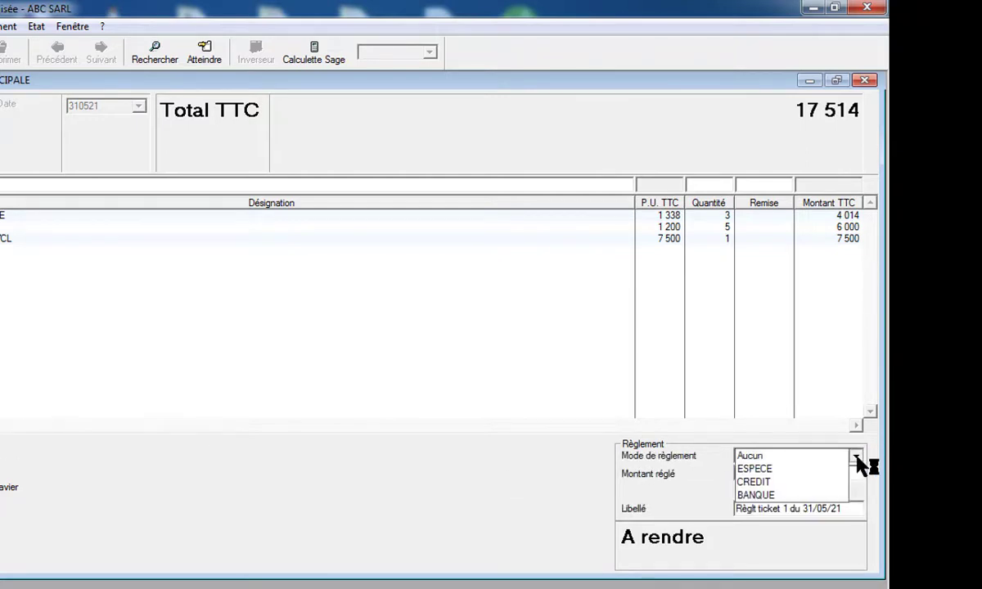
{"action": "left_click", "coordinate": [798, 470]}
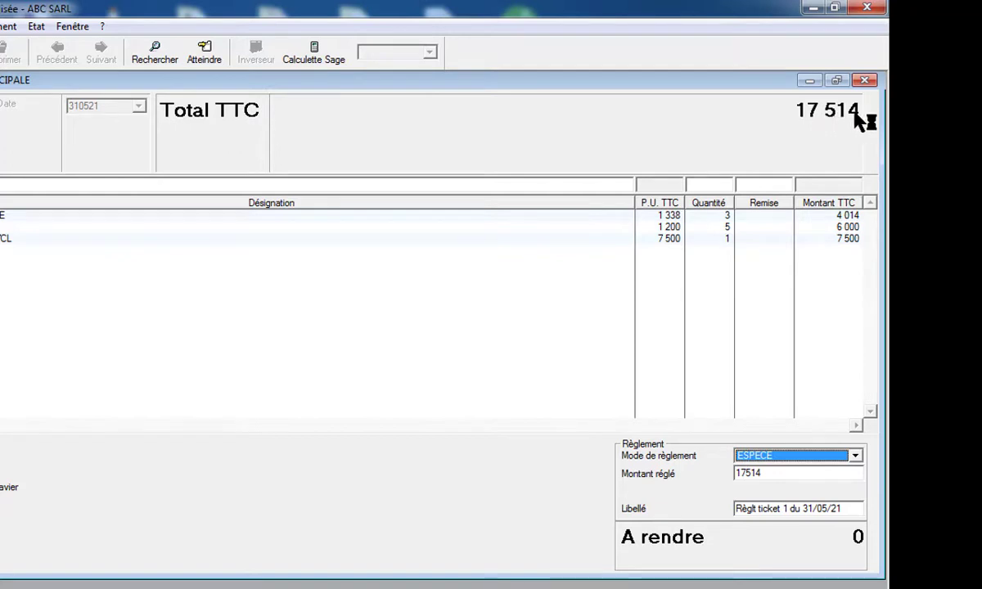
{"action": "left_click", "coordinate": [764, 478]}
{"action": "key", "text": "BackSpace"}
{"action": "key", "text": "BackSpace"}
{"action": "key", "text": "BackSpace"}
{"action": "key", "text": "BackSpace"}
{"action": "key", "text": "BackSpace"}
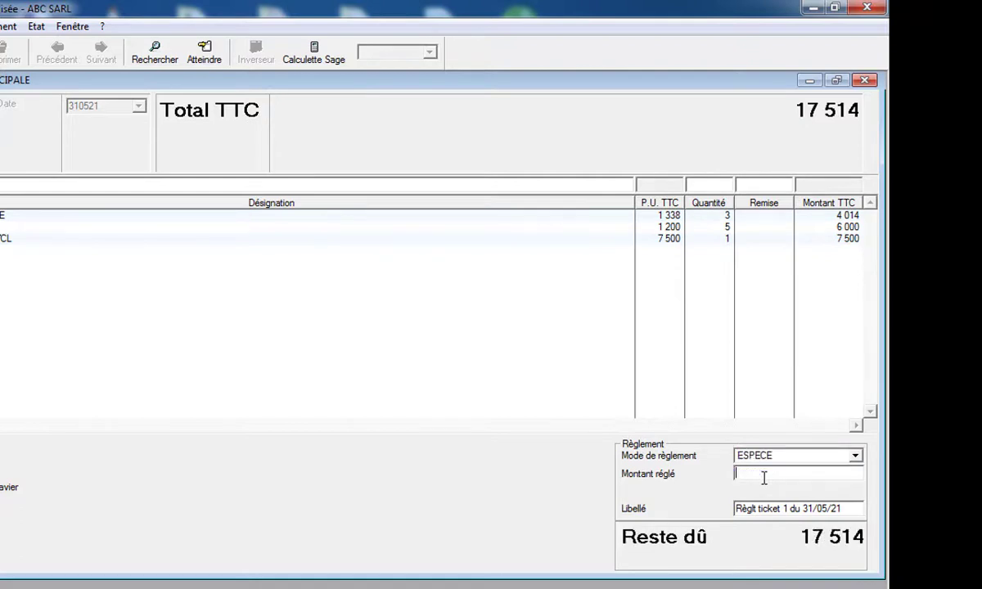
{"action": "type", "text": "20000"}
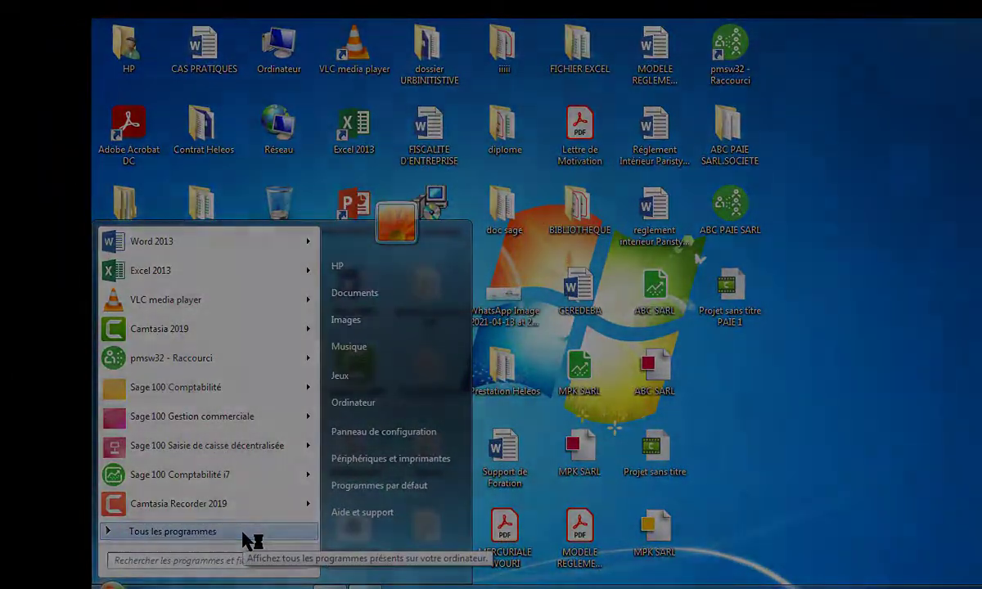
Step: Launch Sage 100 Saisie de caisse décentralisée from the installed Sage programs
{"action": "left_click", "coordinate": [244, 534]}
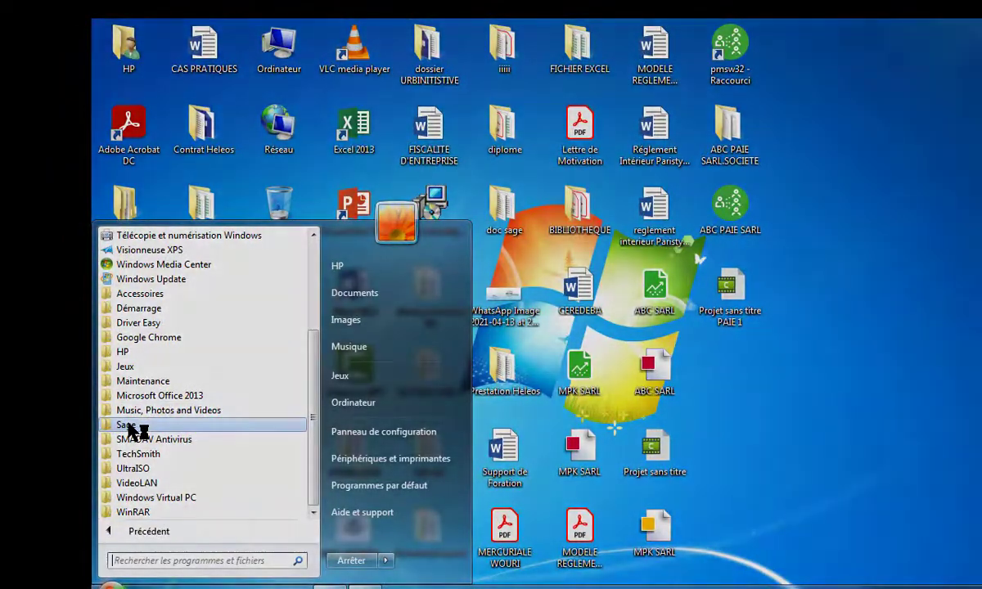
{"action": "left_click", "coordinate": [123, 425]}
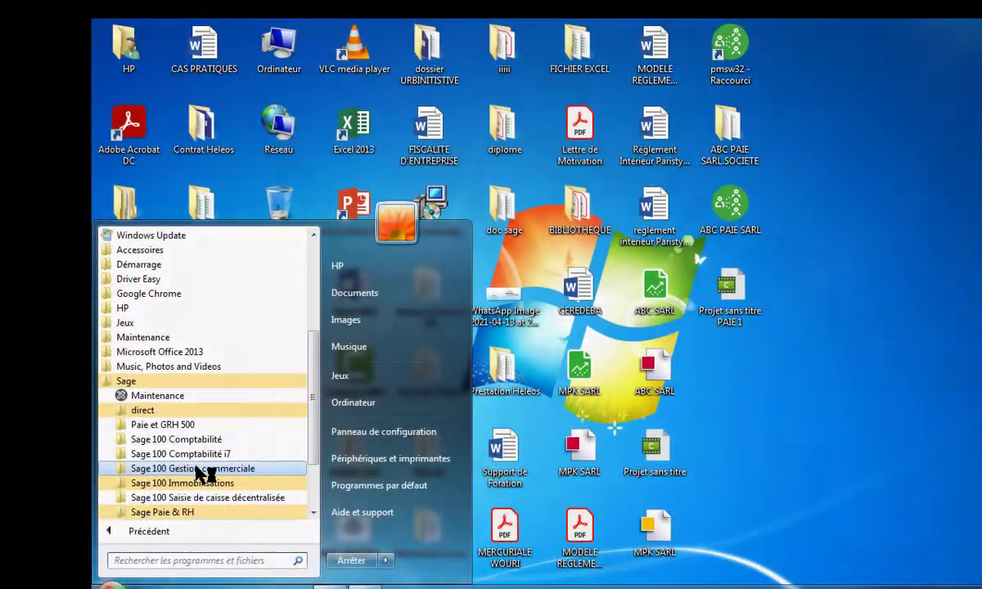
{"action": "left_click", "coordinate": [200, 470]}
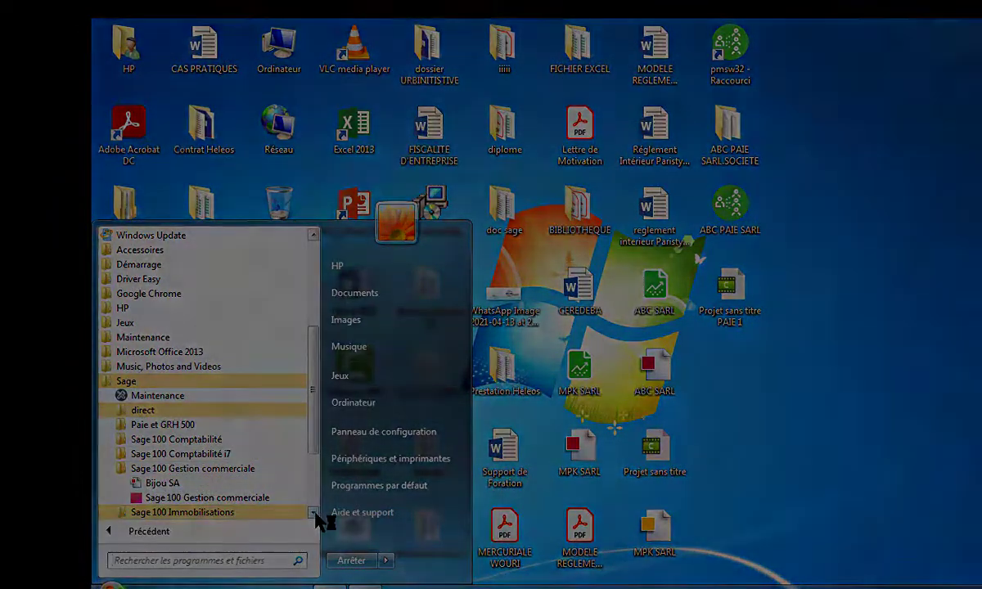
{"action": "left_click", "coordinate": [314, 512]}
{"action": "left_click", "coordinate": [314, 513]}
{"action": "left_click", "coordinate": [314, 512]}
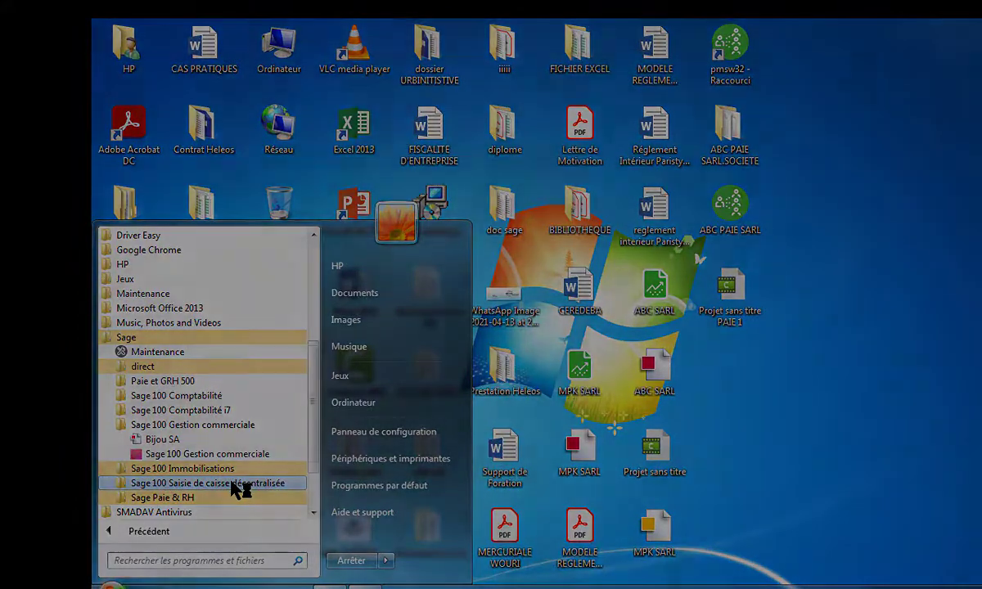
{"action": "left_click", "coordinate": [240, 490]}
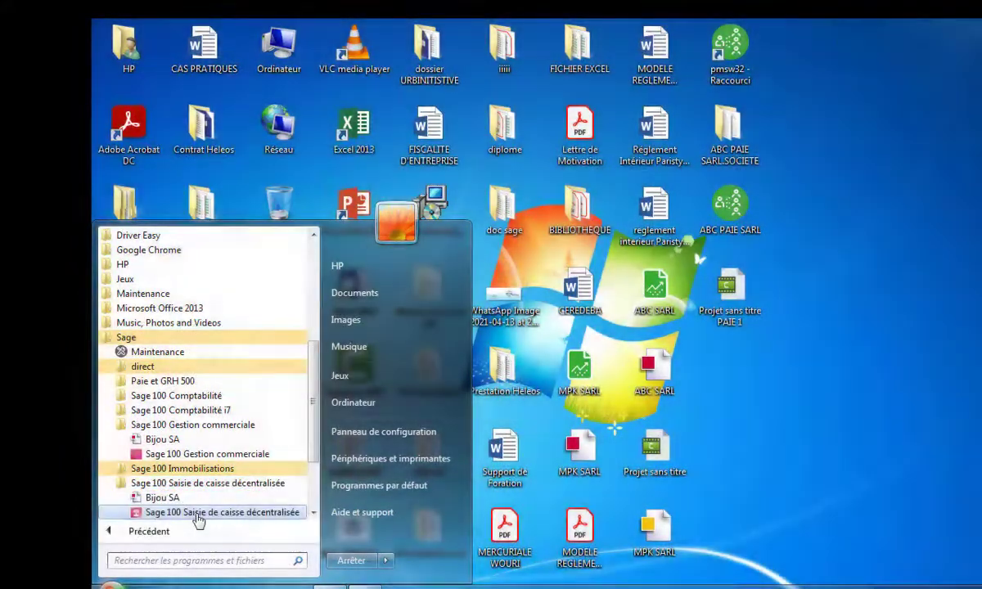
{"action": "left_click", "coordinate": [198, 522]}
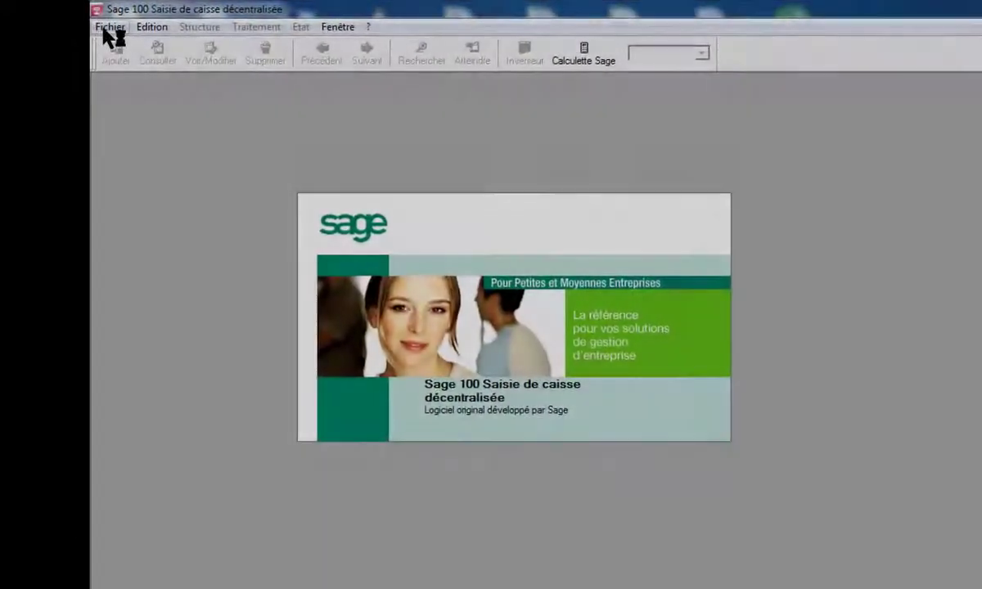
Step: Open the ABC SARL commercial file from the desktop and dismiss its company information window
{"action": "left_click", "coordinate": [110, 43]}
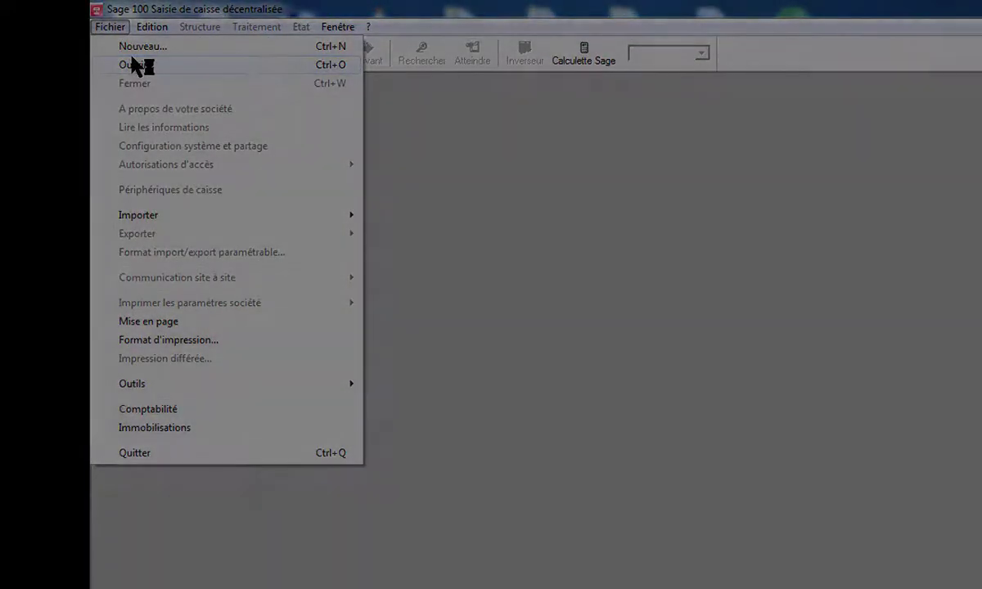
{"action": "left_click", "coordinate": [135, 66]}
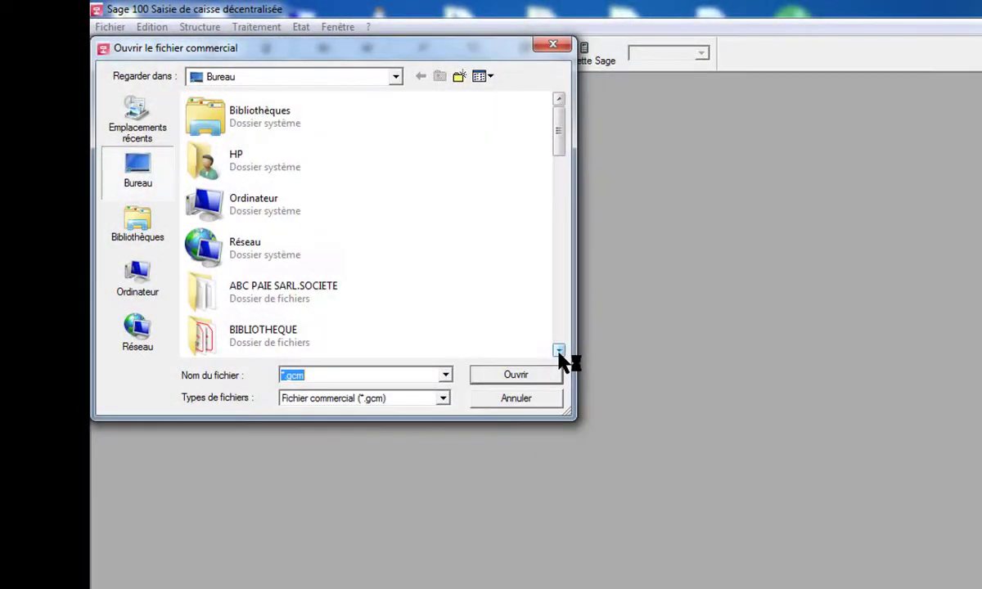
{"action": "left_click", "coordinate": [559, 350]}
{"action": "left_click", "coordinate": [559, 350]}
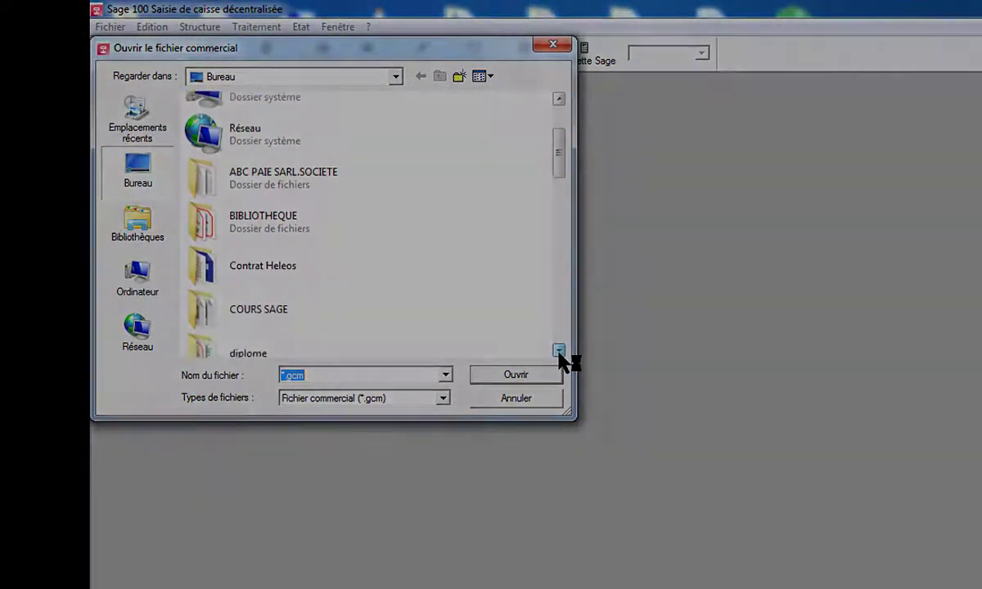
{"action": "left_click", "coordinate": [560, 351]}
{"action": "left_click", "coordinate": [559, 350]}
{"action": "left_click", "coordinate": [559, 351]}
{"action": "left_click", "coordinate": [559, 351]}
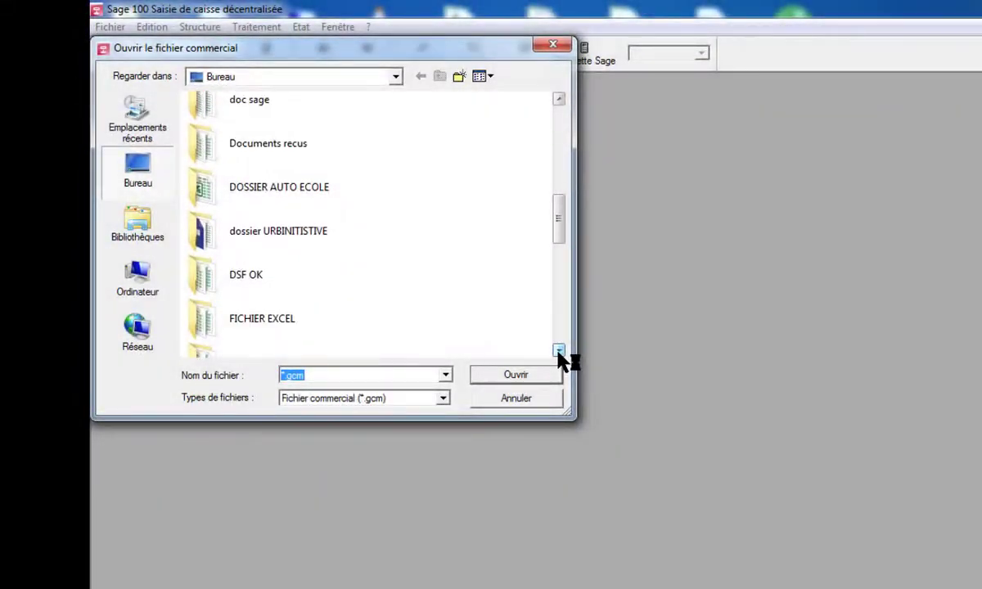
{"action": "left_click", "coordinate": [559, 350]}
{"action": "left_click", "coordinate": [560, 350]}
{"action": "left_click", "coordinate": [559, 351]}
{"action": "left_click", "coordinate": [559, 350]}
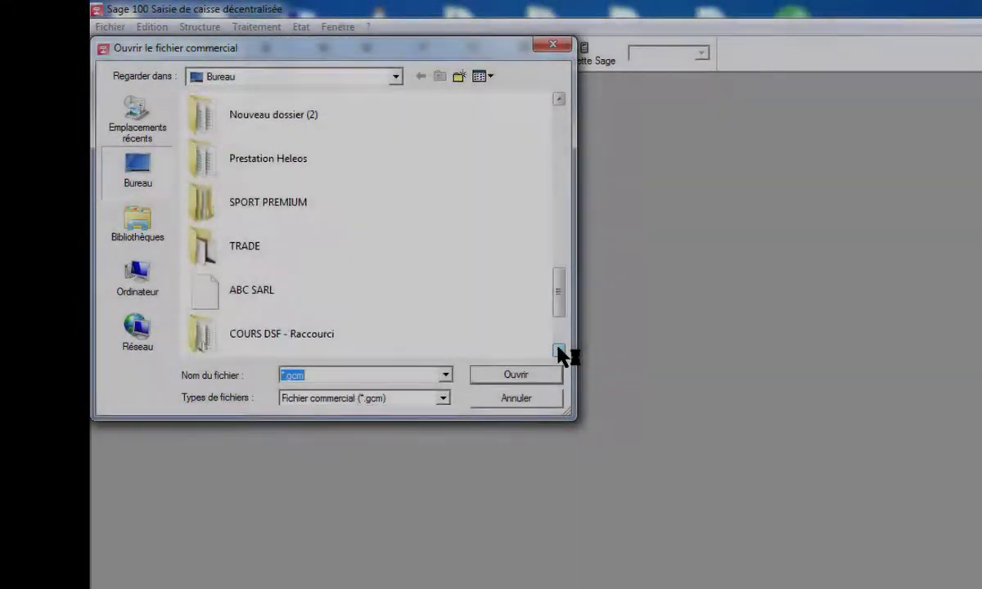
{"action": "left_click", "coordinate": [560, 350]}
{"action": "left_click", "coordinate": [559, 351]}
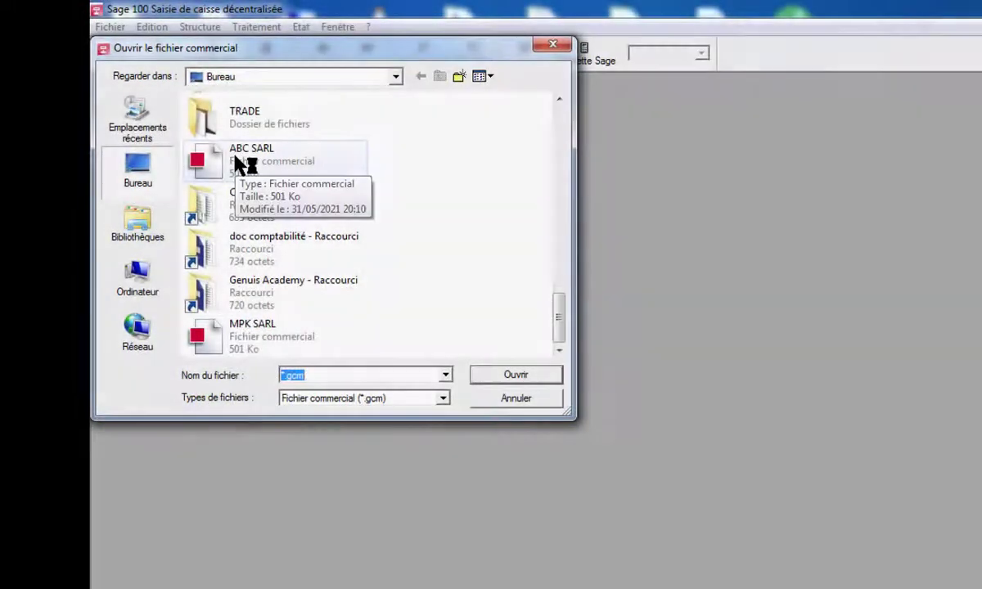
{"action": "double_click", "coordinate": [245, 166]}
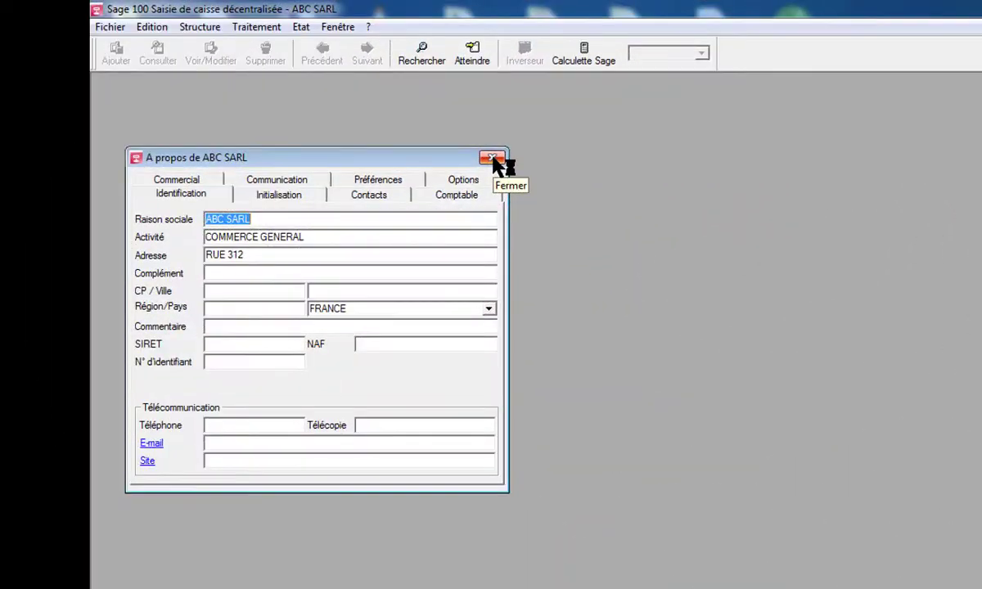
{"action": "left_click", "coordinate": [493, 159]}
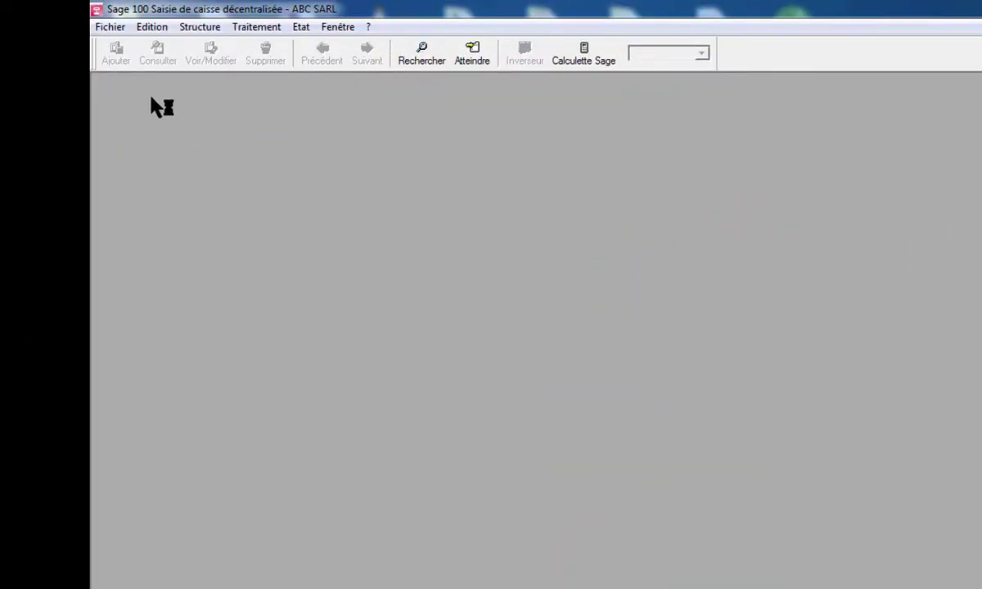
Step: Create a keyboard titled AZERTY in the cash register peripherals settings
{"action": "left_click", "coordinate": [106, 28]}
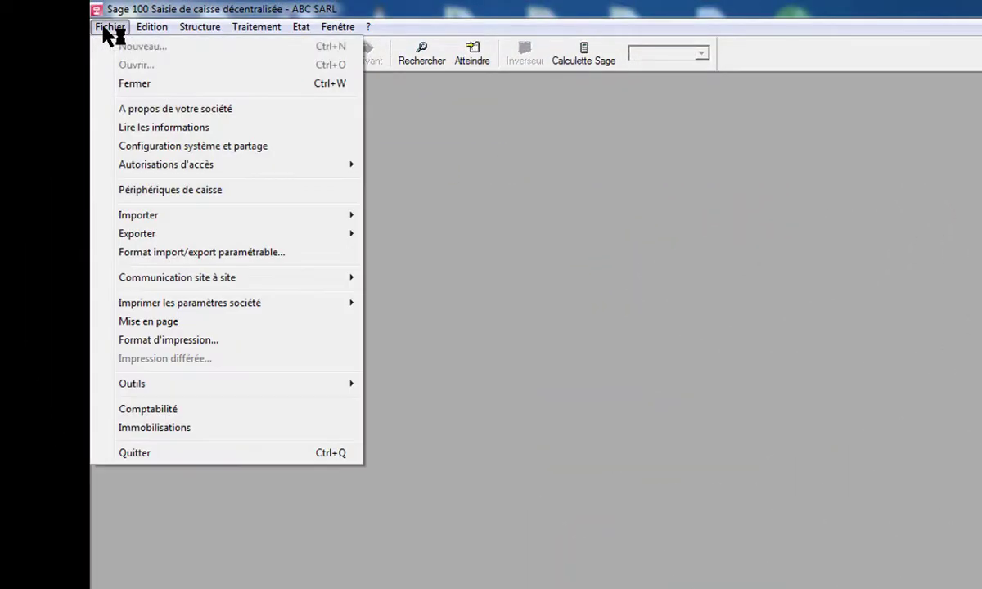
{"action": "left_click", "coordinate": [162, 191]}
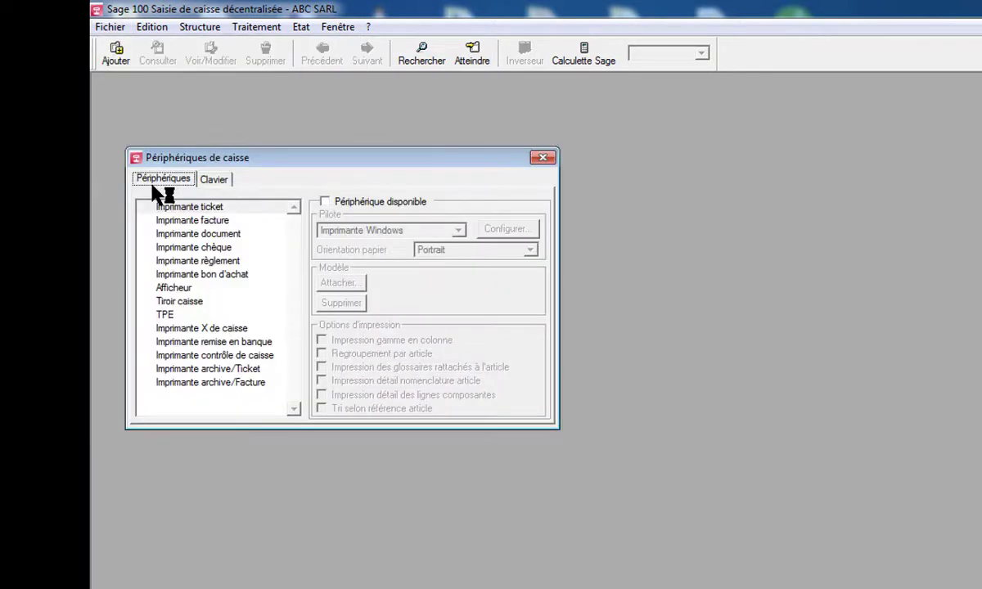
{"action": "left_click", "coordinate": [217, 184]}
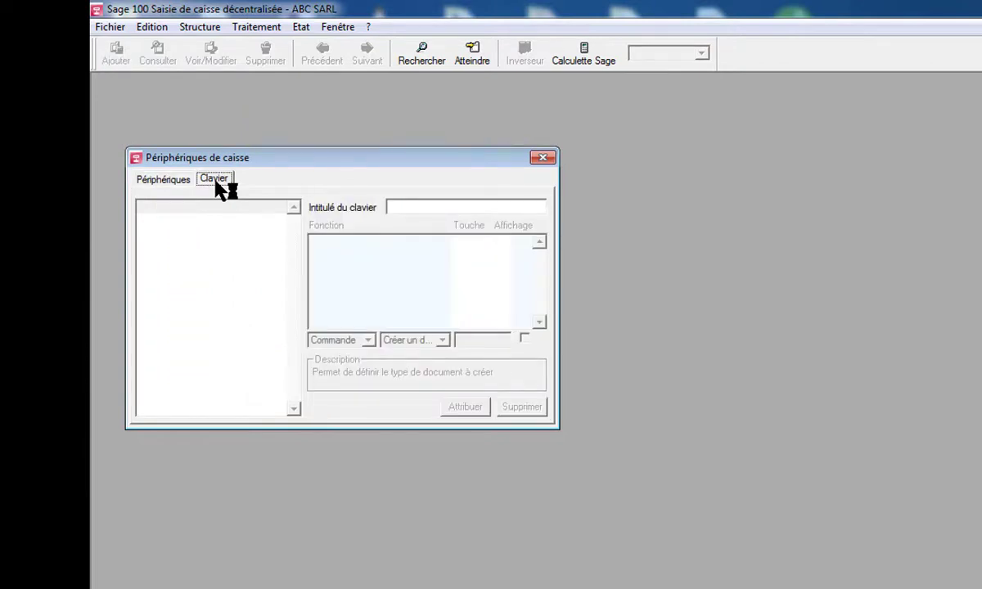
{"action": "left_click", "coordinate": [398, 209]}
{"action": "type", "text": "ZERTY"}
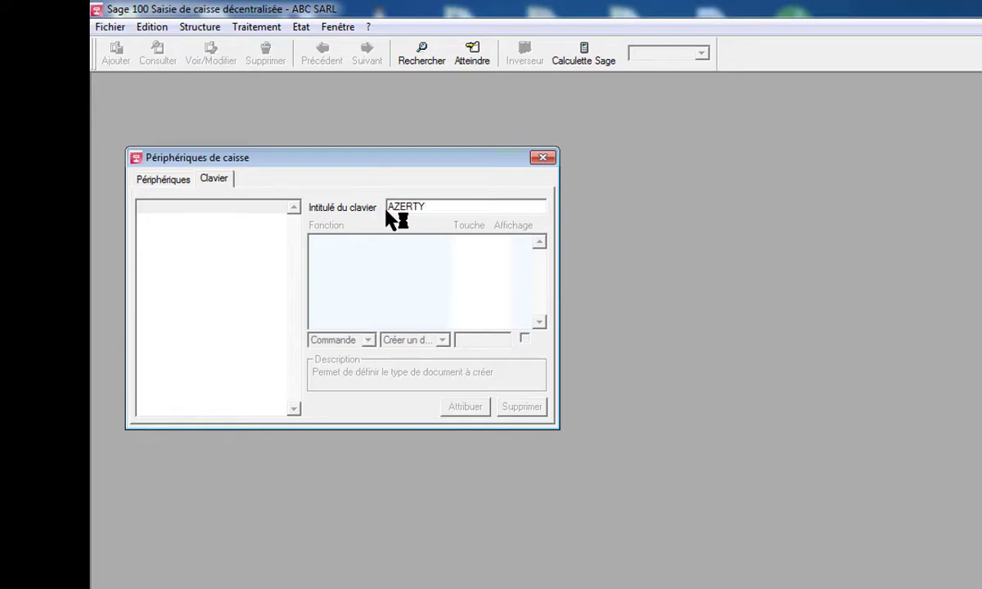
{"action": "left_click", "coordinate": [395, 208]}
{"action": "key", "text": "BackSpace"}
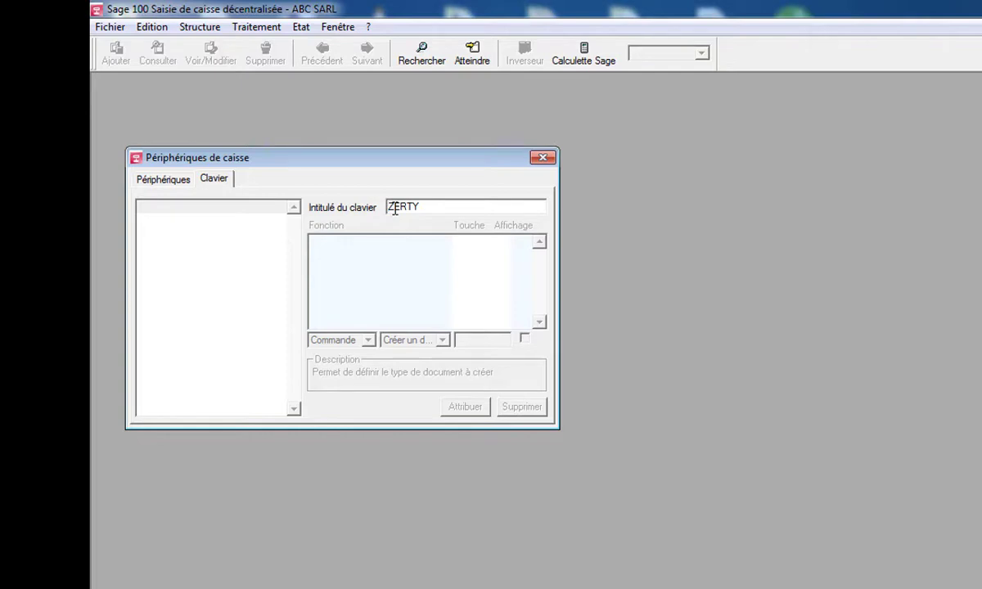
{"action": "type", "text": "A"}
{"action": "key", "text": "Return"}
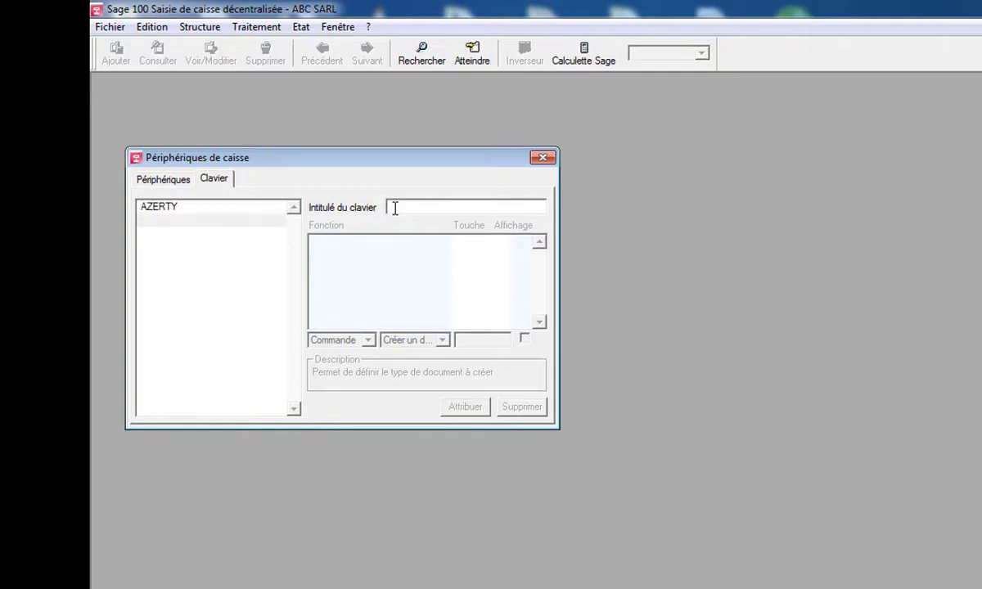
Step: Reload the AZERTY keyboard's settings and review the function categories that can be assigned to it
{"action": "left_click", "coordinate": [214, 180]}
{"action": "left_click", "coordinate": [169, 180]}
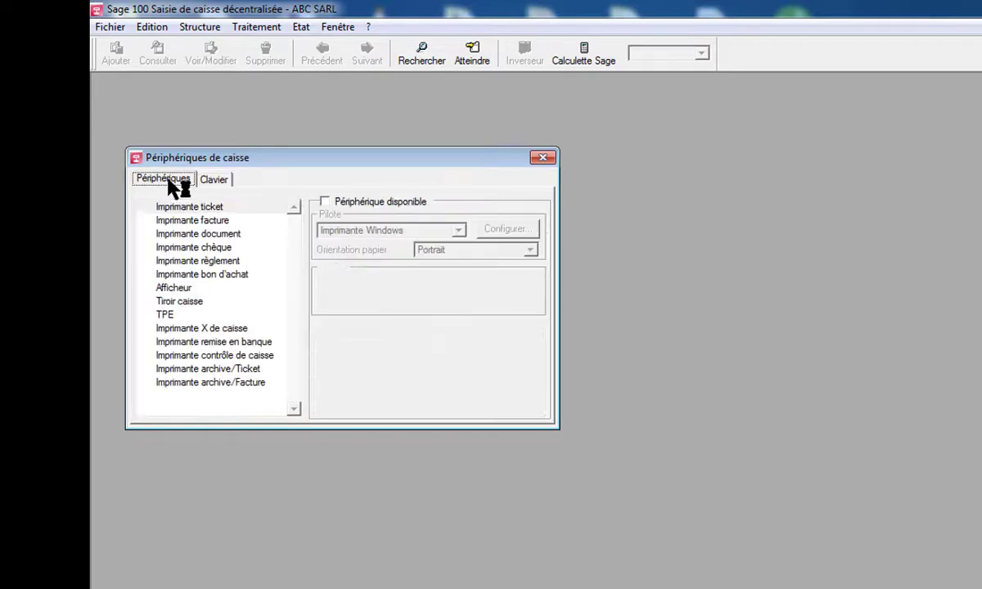
{"action": "left_click", "coordinate": [215, 180]}
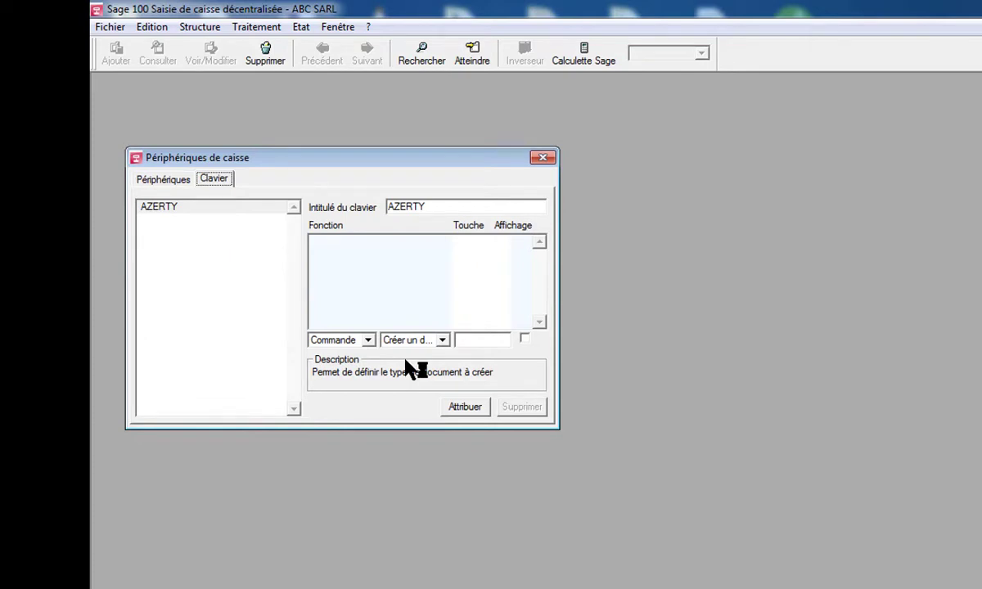
{"action": "left_click", "coordinate": [368, 341]}
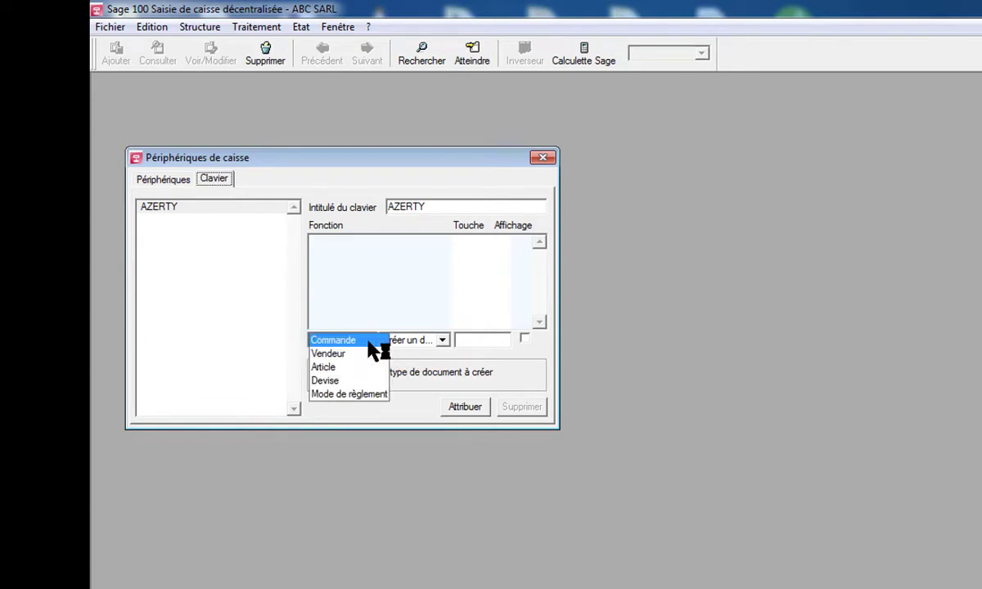
{"action": "left_click", "coordinate": [367, 342]}
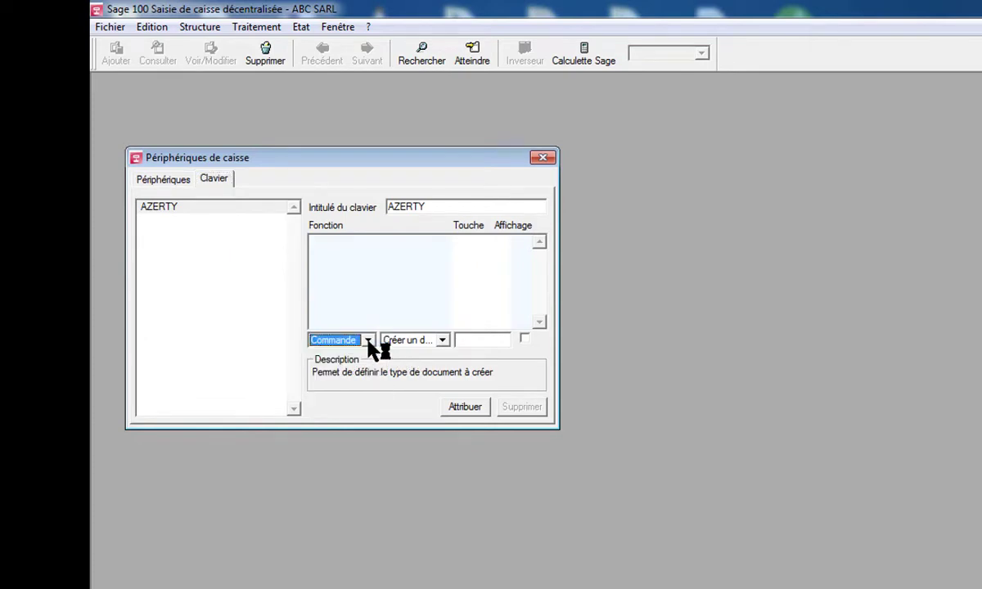
Step: Assign the Fin de saisie command to F2 on the AZERTY keyboard, with Affichage enabled
{"action": "left_click", "coordinate": [443, 341]}
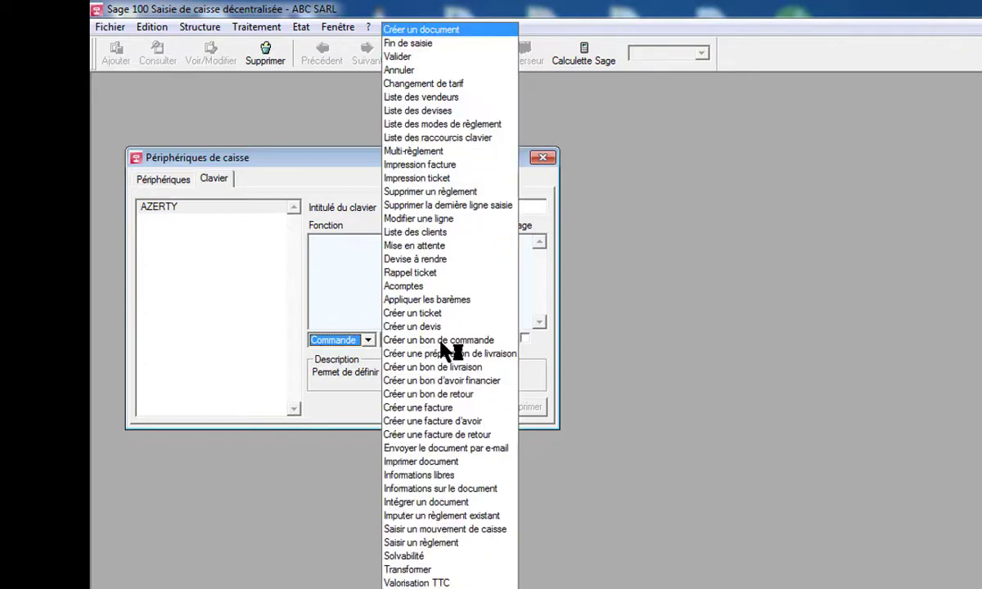
{"action": "left_click", "coordinate": [452, 43]}
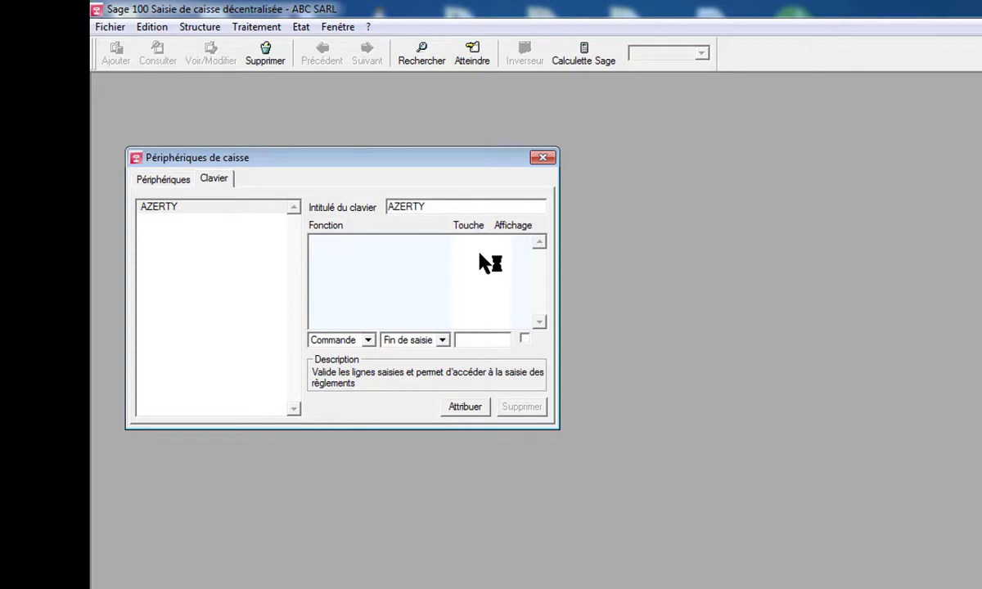
{"action": "key", "text": "F2"}
{"action": "left_click", "coordinate": [525, 338]}
{"action": "left_click", "coordinate": [463, 408]}
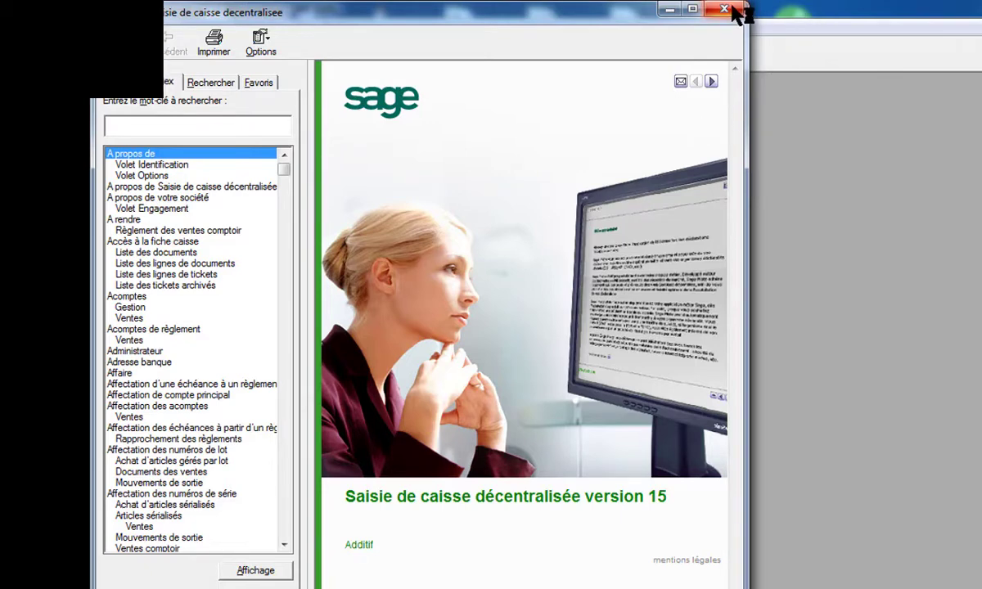
{"action": "left_click", "coordinate": [805, 111]}
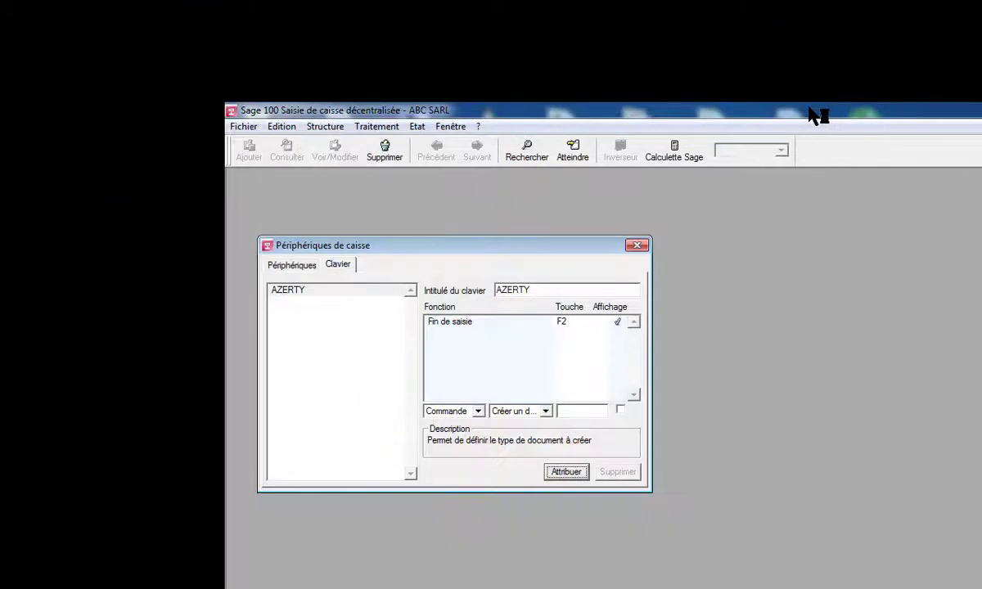
Step: Assign the Valider command to F3 on the AZERTY keyboard, with Affichage enabled
{"action": "left_click", "coordinate": [545, 412]}
{"action": "left_click", "coordinate": [545, 412]}
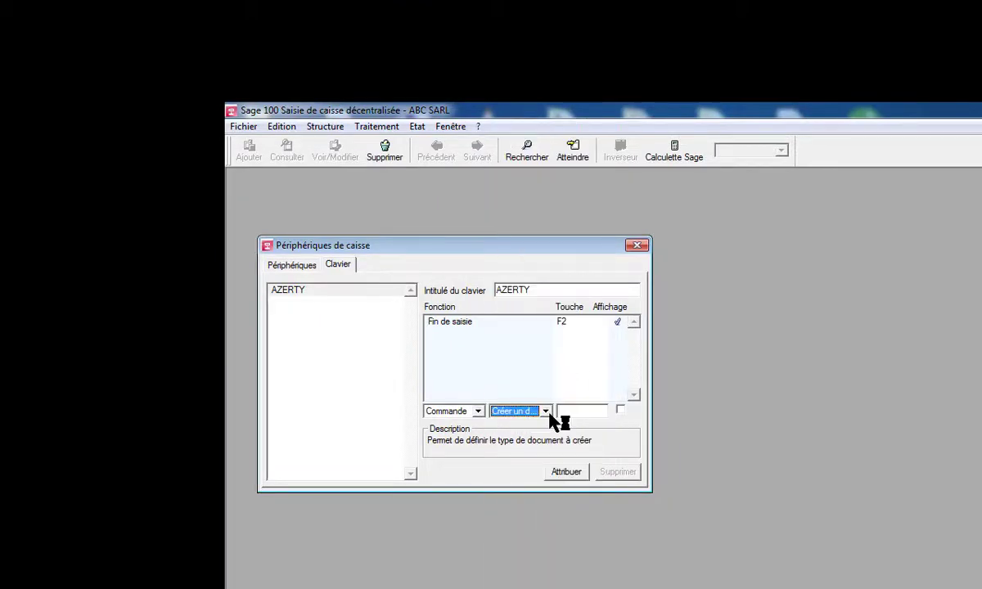
{"action": "left_click", "coordinate": [545, 412]}
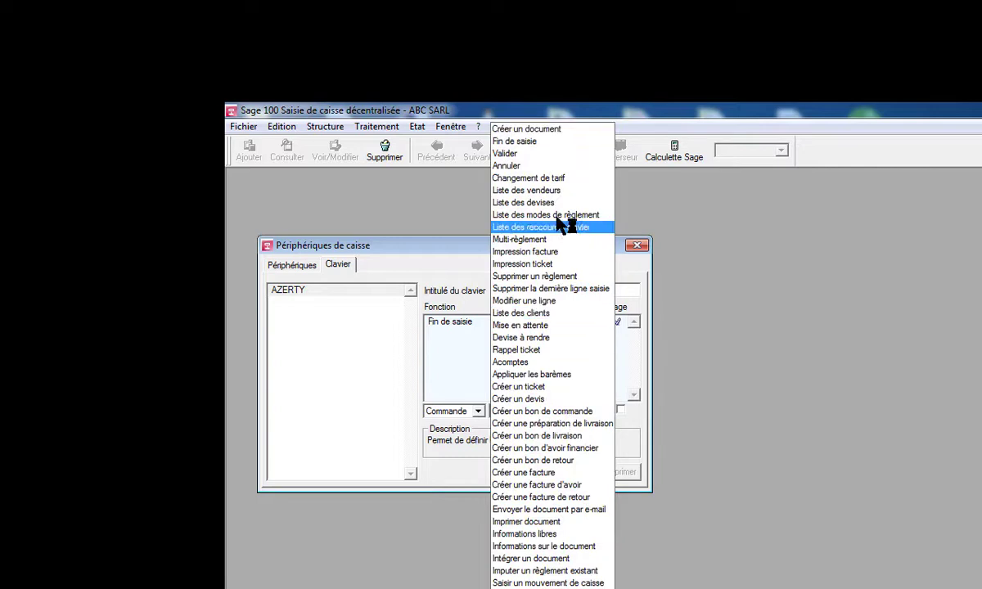
{"action": "left_click", "coordinate": [540, 154]}
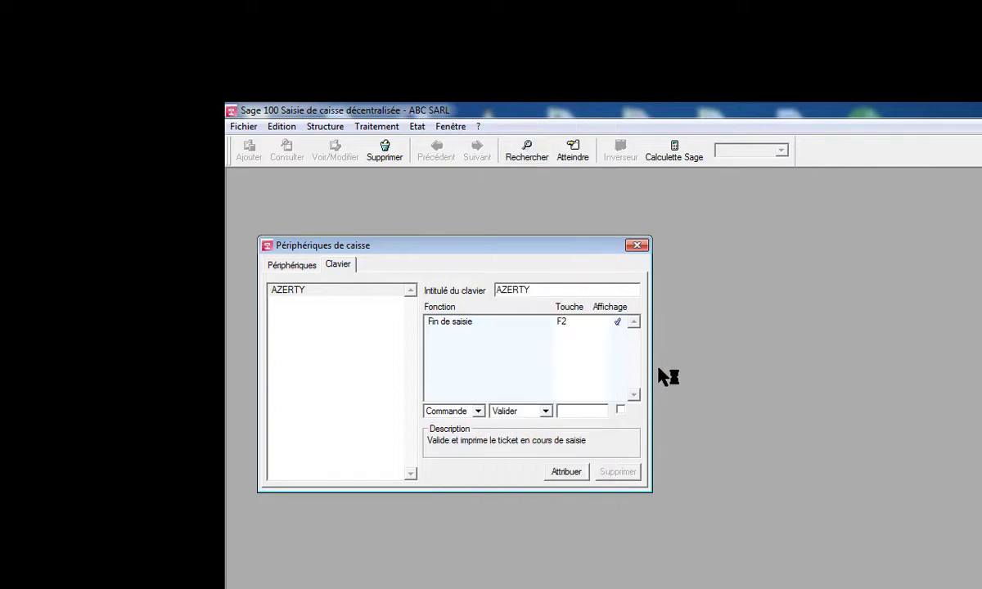
{"action": "left_click", "coordinate": [580, 412]}
{"action": "key", "text": "F3"}
{"action": "left_click", "coordinate": [620, 409]}
{"action": "left_click", "coordinate": [565, 473]}
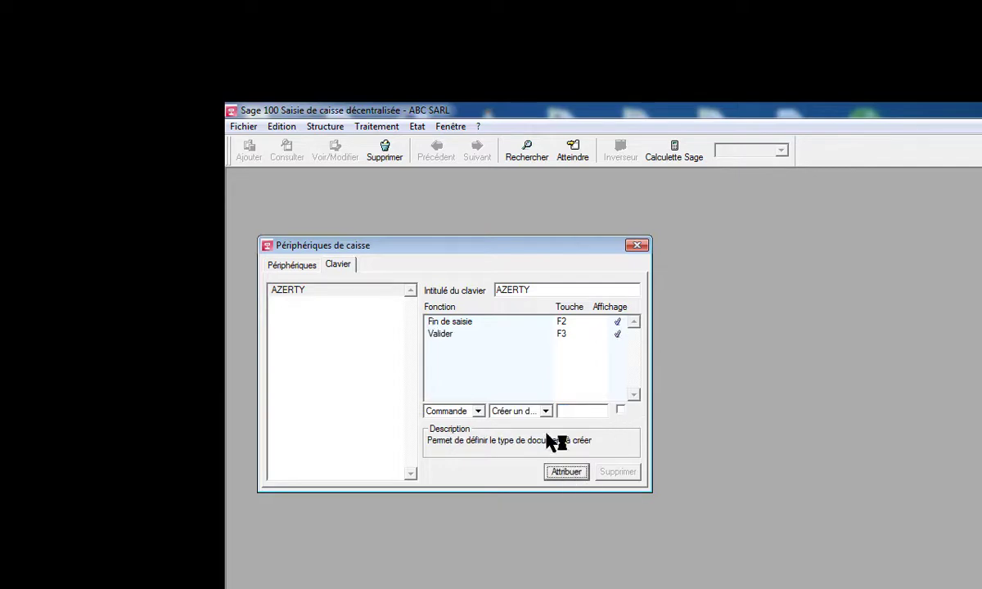
Step: Assign the Mise en attente command to F4 on the AZERTY keyboard, with Affichage enabled
{"action": "left_click", "coordinate": [546, 412]}
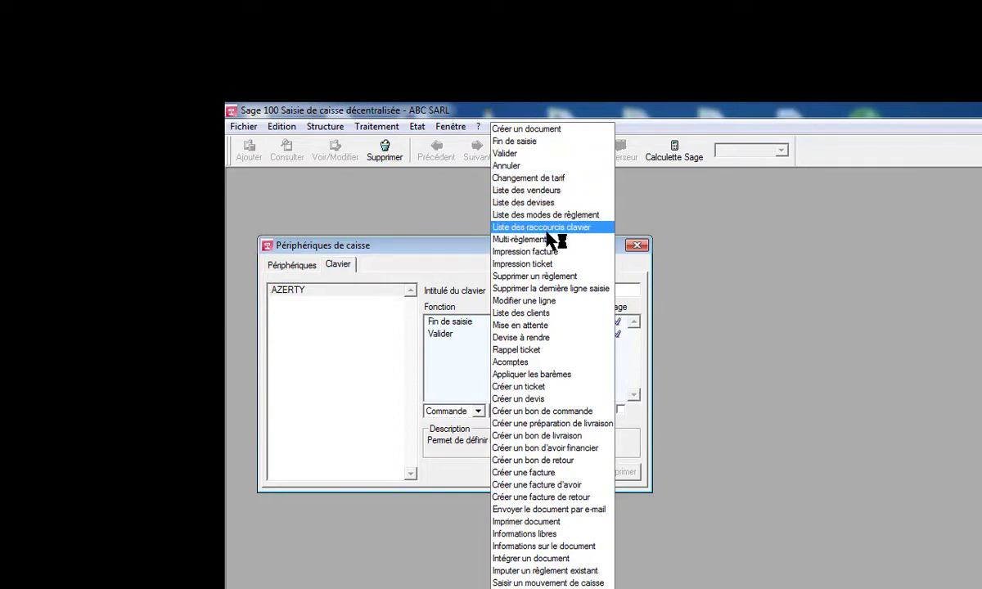
{"action": "left_click", "coordinate": [536, 326]}
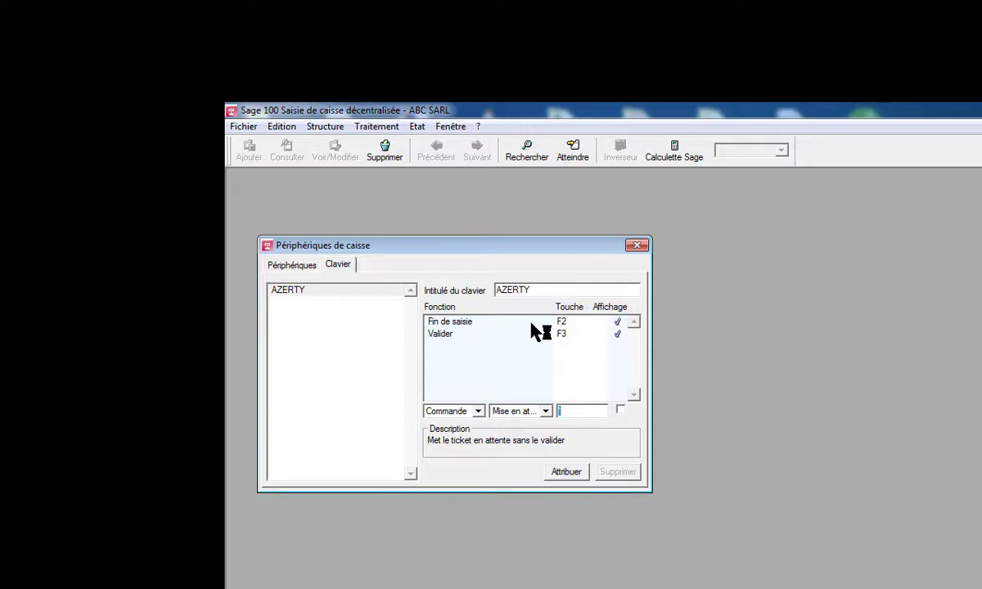
{"action": "key", "text": "BackSpace"}
{"action": "key", "text": "F4"}
{"action": "left_click", "coordinate": [623, 408]}
{"action": "left_click", "coordinate": [572, 479]}
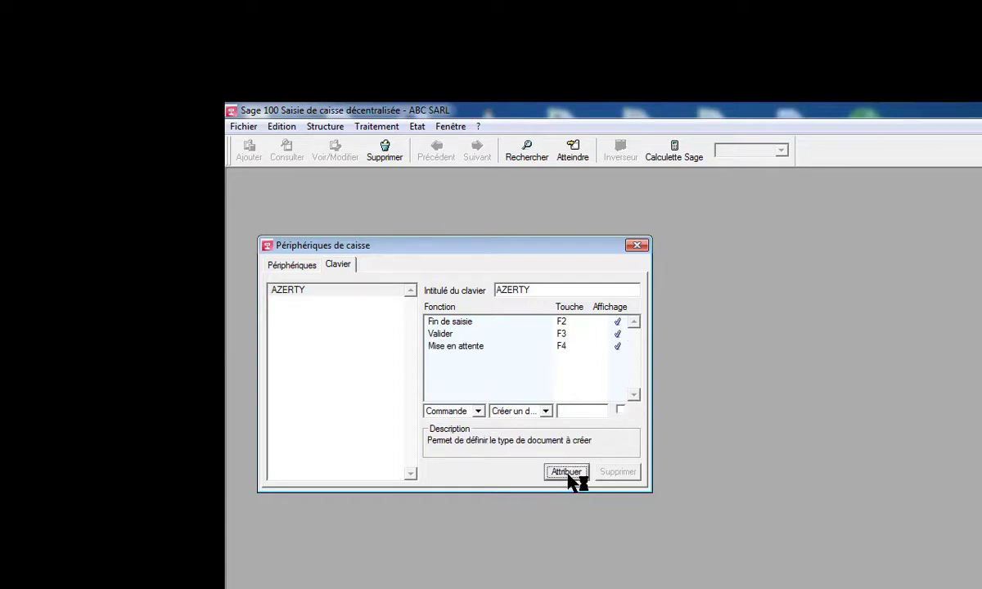
Step: Assign the Rappel ticket command to F6 on the AZERTY keyboard, with Affichage enabled
{"action": "left_click", "coordinate": [546, 411]}
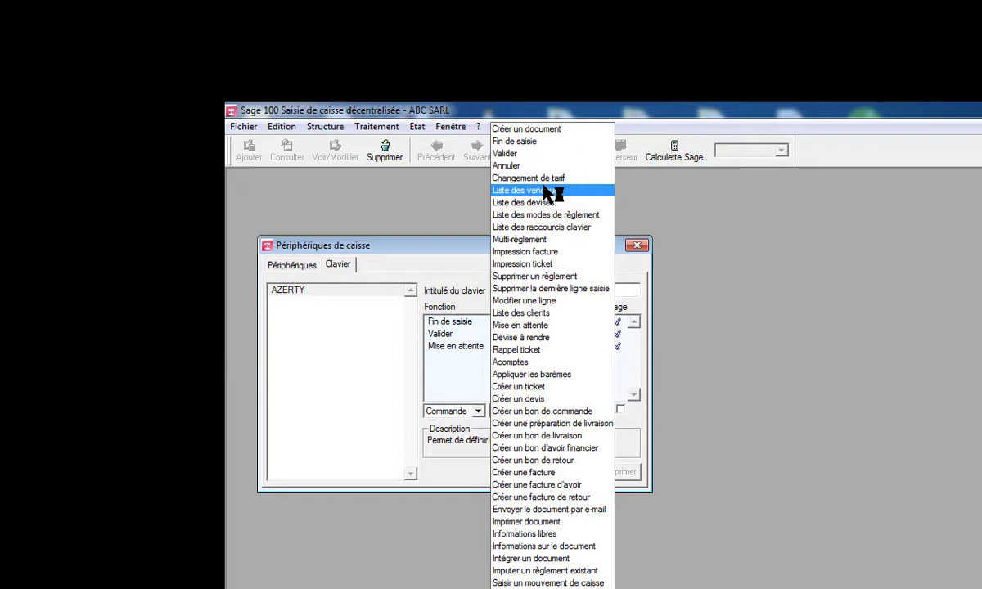
{"action": "left_click", "coordinate": [530, 352]}
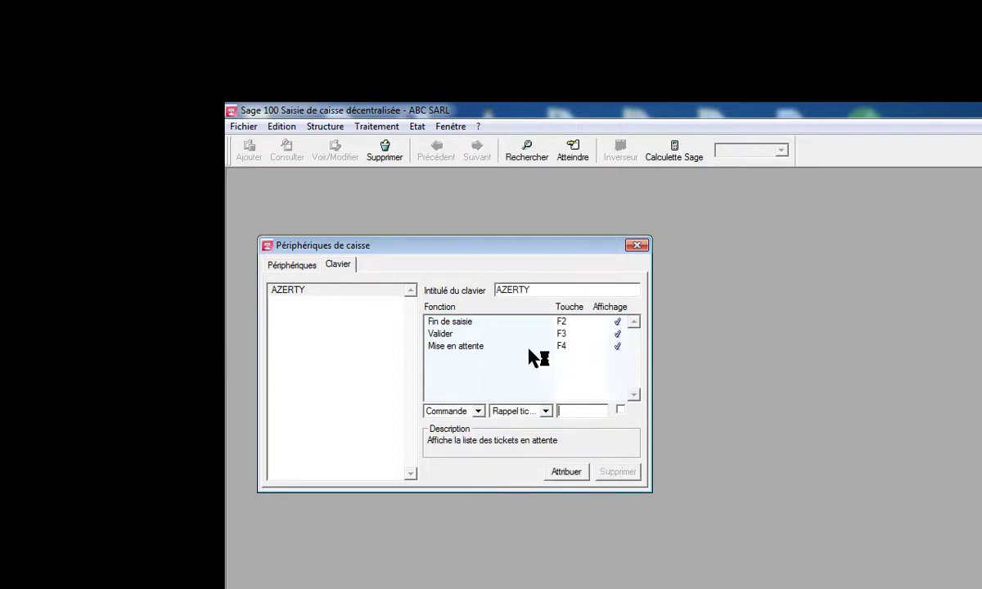
{"action": "left_click", "coordinate": [585, 403]}
{"action": "key", "text": "F6"}
{"action": "left_click", "coordinate": [622, 410]}
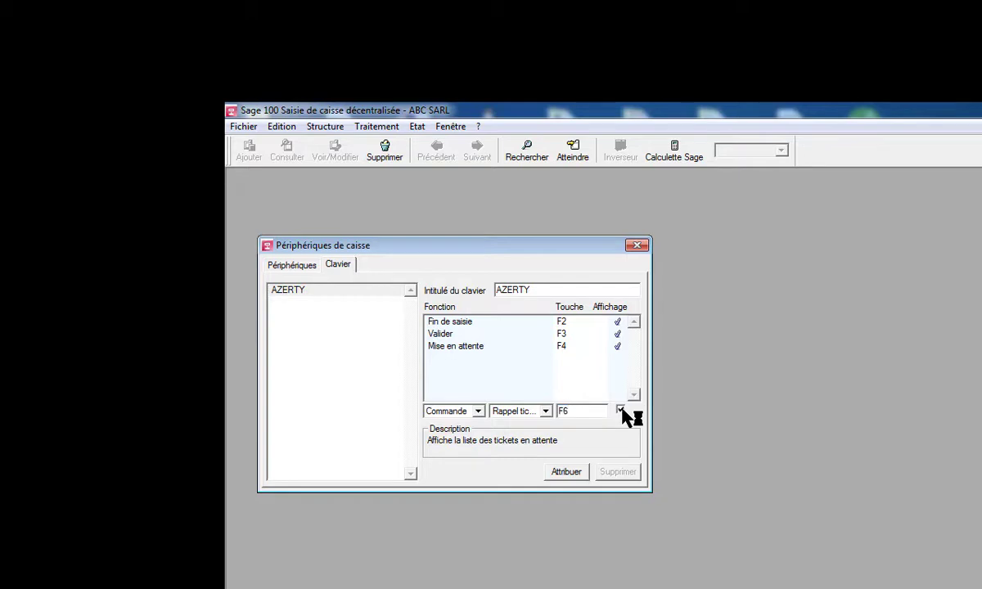
{"action": "left_click", "coordinate": [565, 473]}
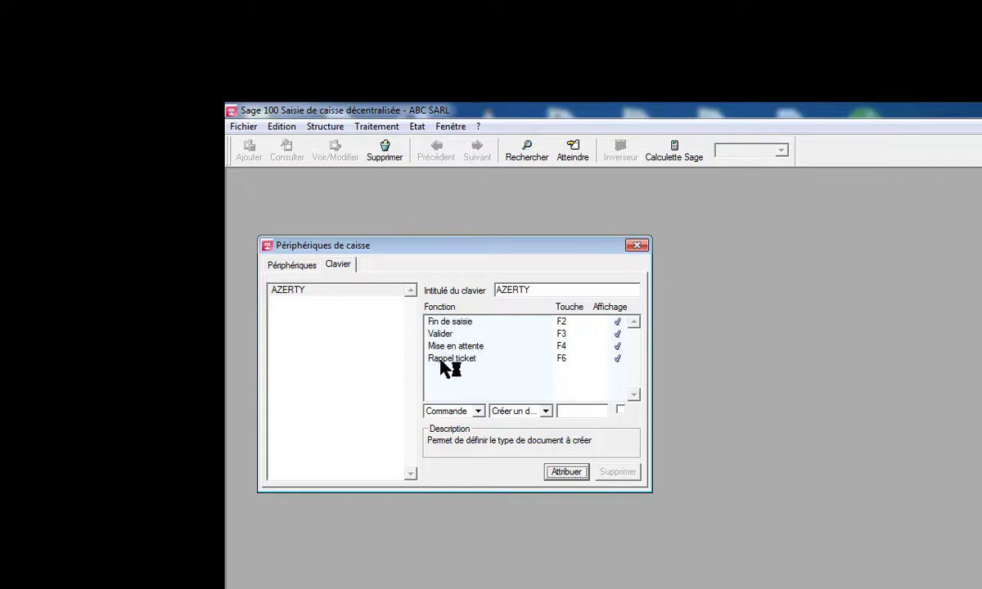
Step: Assign the Impression ticket command to F7 on the AZERTY keyboard, with Affichage enabled
{"action": "left_click", "coordinate": [545, 411]}
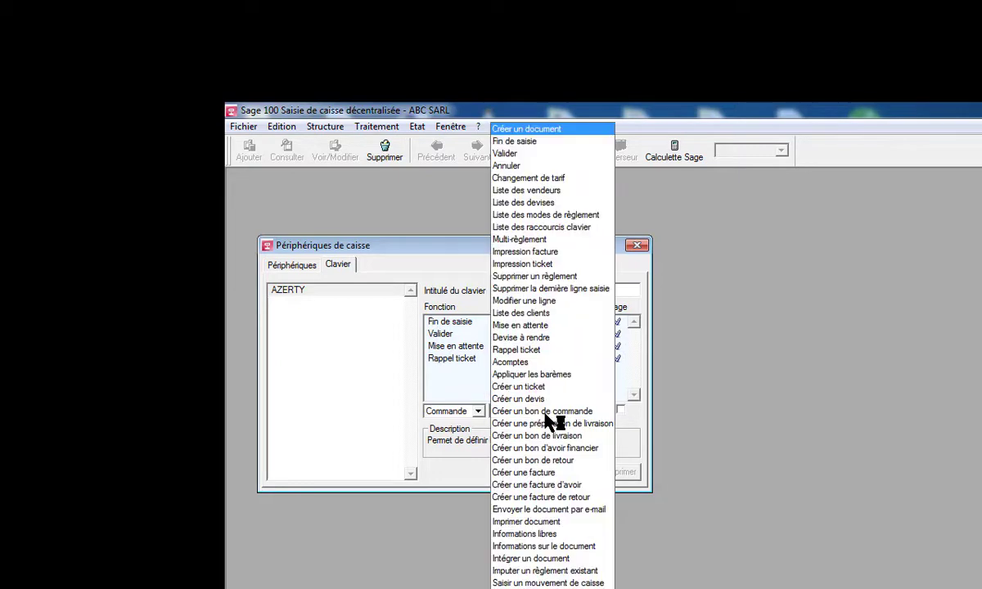
{"action": "left_click", "coordinate": [512, 264]}
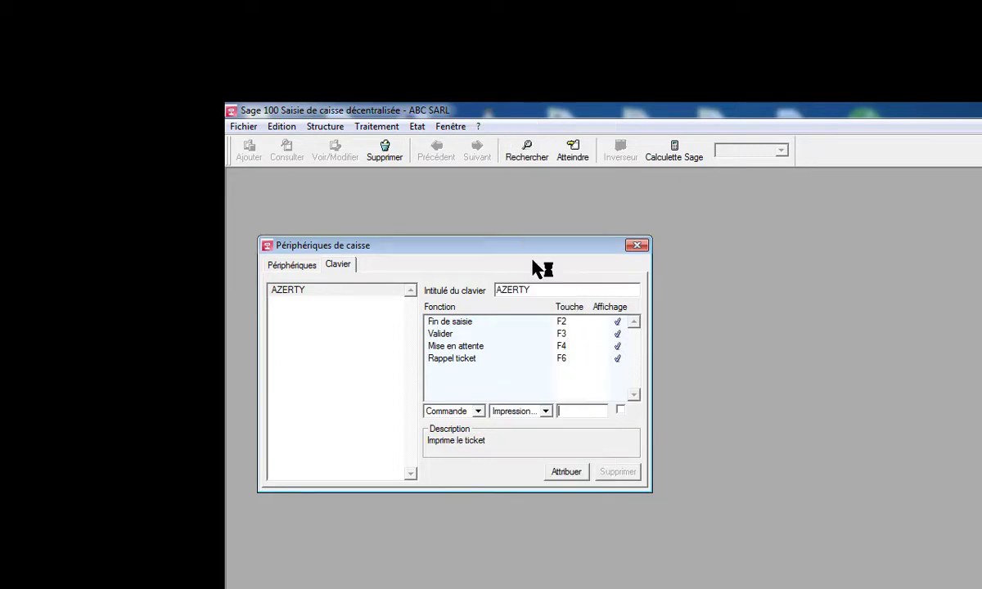
{"action": "left_click", "coordinate": [577, 412]}
{"action": "key", "text": "F7"}
{"action": "left_click", "coordinate": [620, 410]}
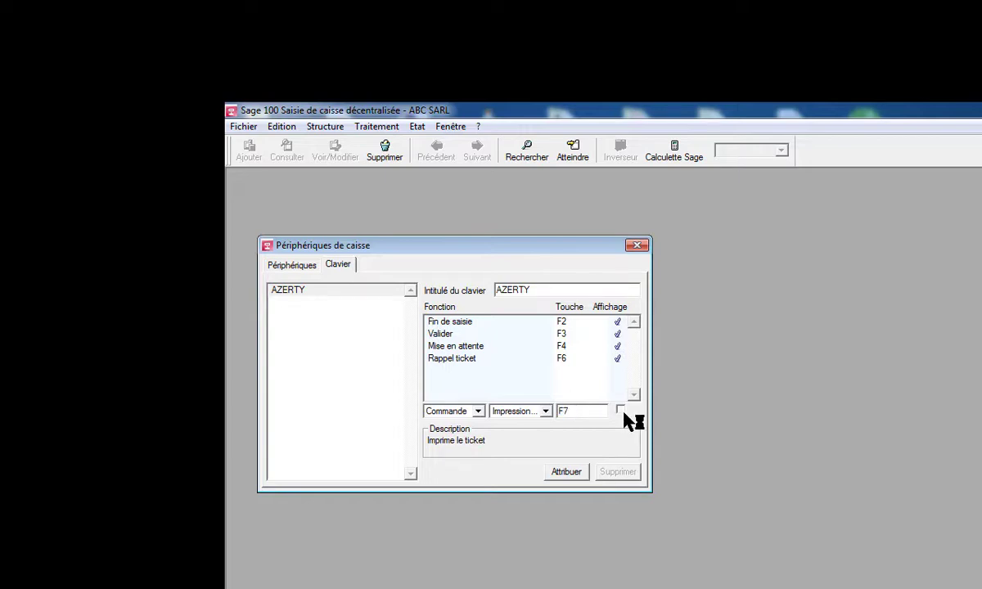
{"action": "left_click", "coordinate": [563, 478]}
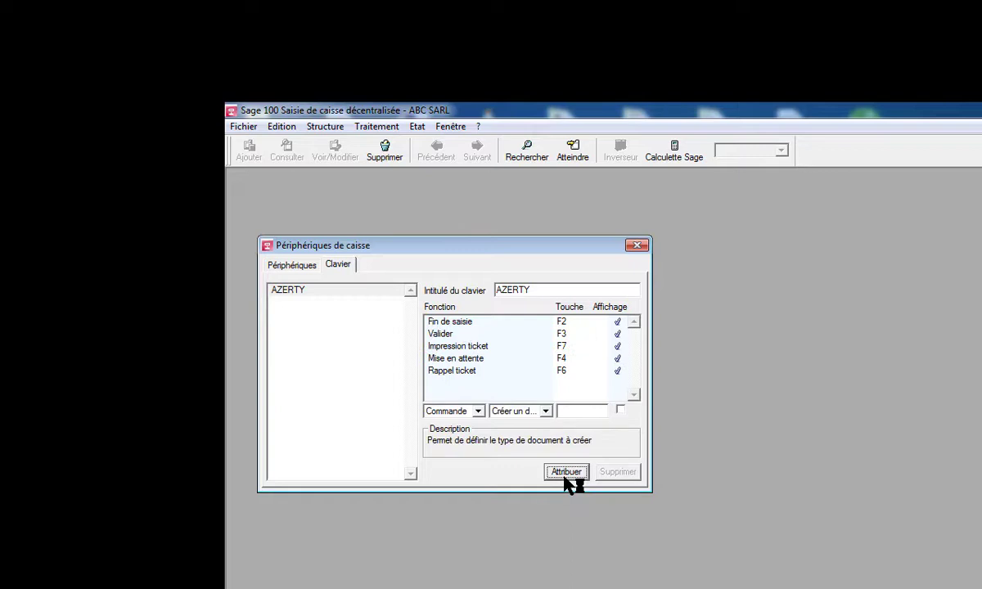
Step: Assign the Annuler command to F8 on the AZERTY keyboard, with Affichage enabled
{"action": "left_click", "coordinate": [545, 411]}
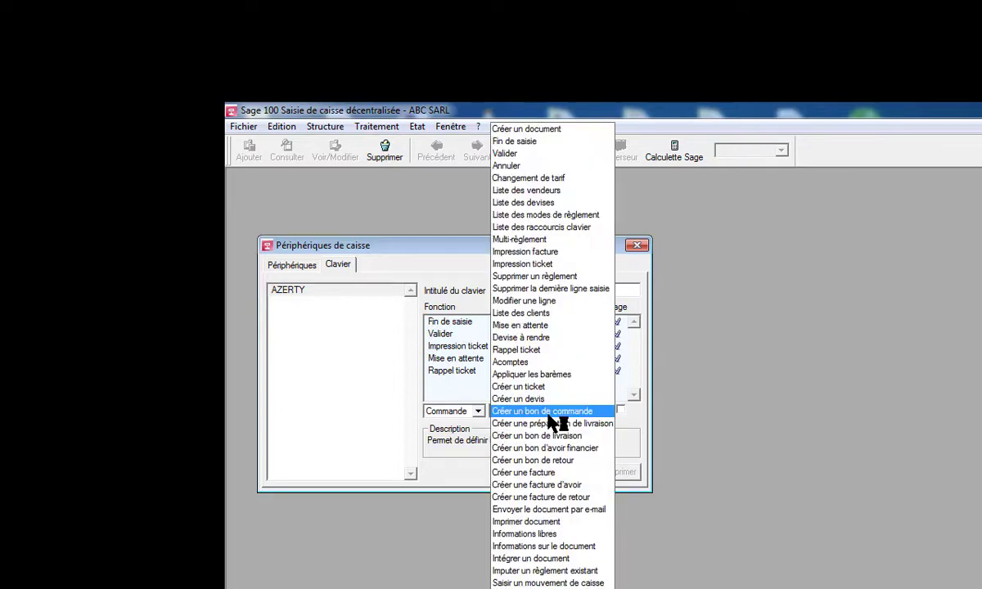
{"action": "left_click", "coordinate": [537, 167]}
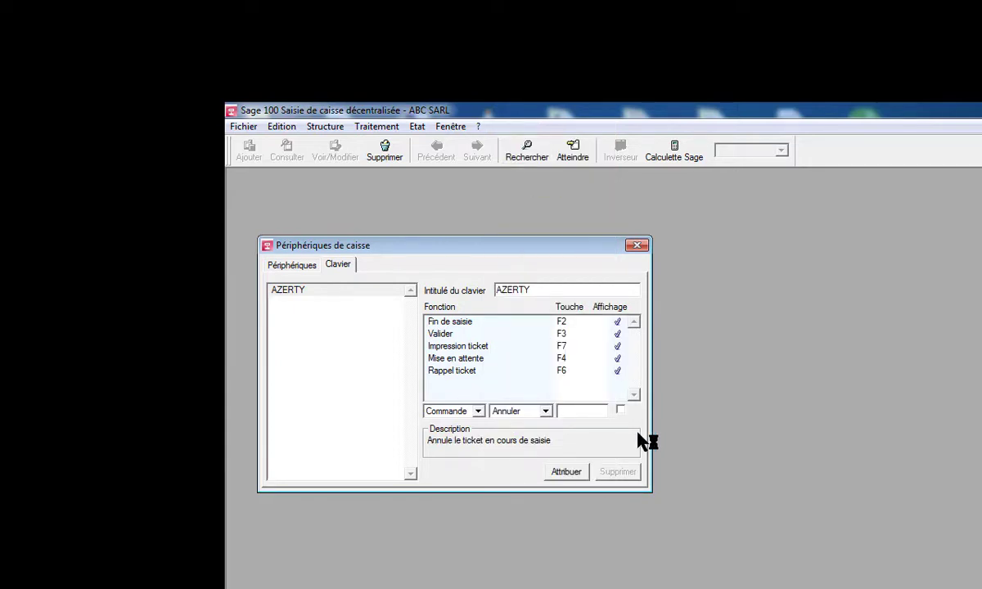
{"action": "key", "text": "F7"}
{"action": "left_click", "coordinate": [620, 409]}
{"action": "left_click", "coordinate": [567, 473]}
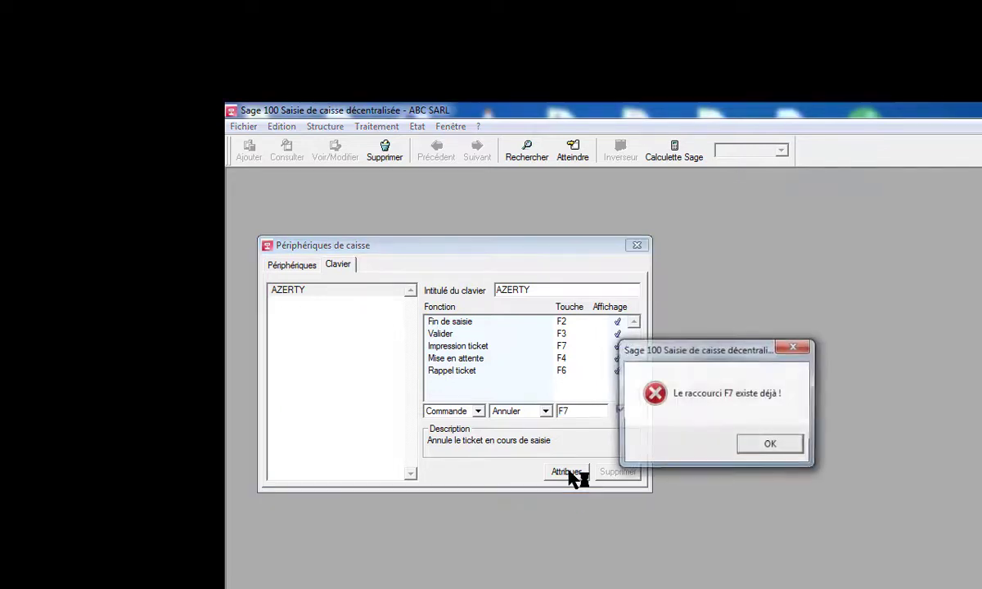
{"action": "left_click", "coordinate": [774, 446]}
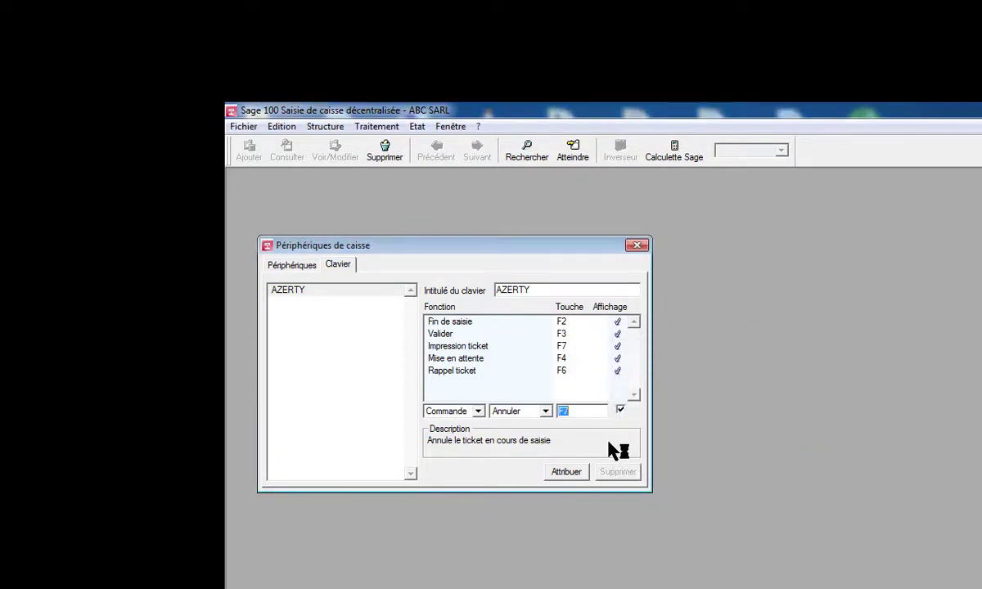
{"action": "left_click", "coordinate": [569, 472]}
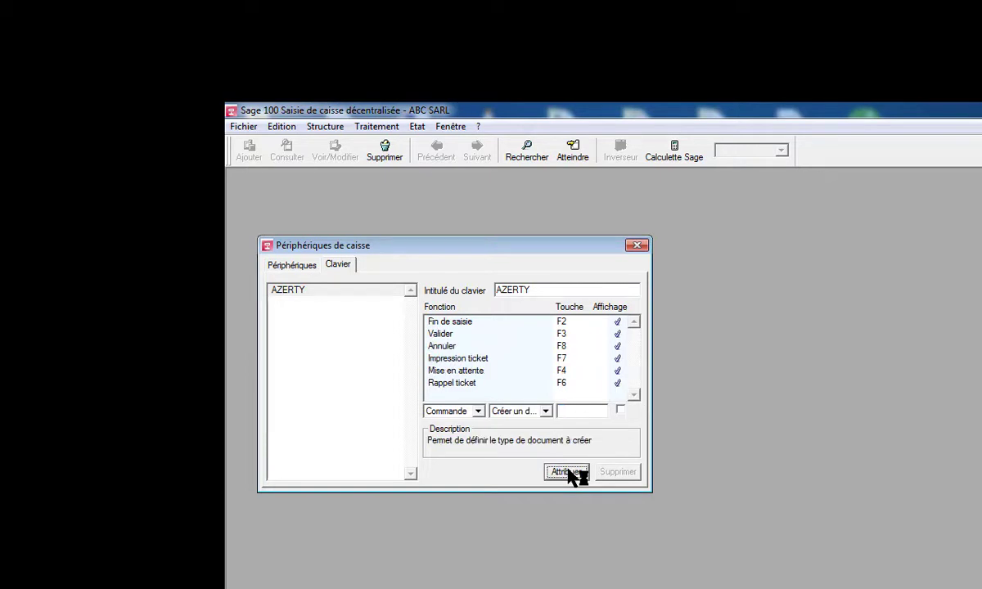
Step: Assign the Liste des raccourcis clavier command to F11 with Affichage enabled, and close the cash register peripherals settings
{"action": "left_click", "coordinate": [546, 412]}
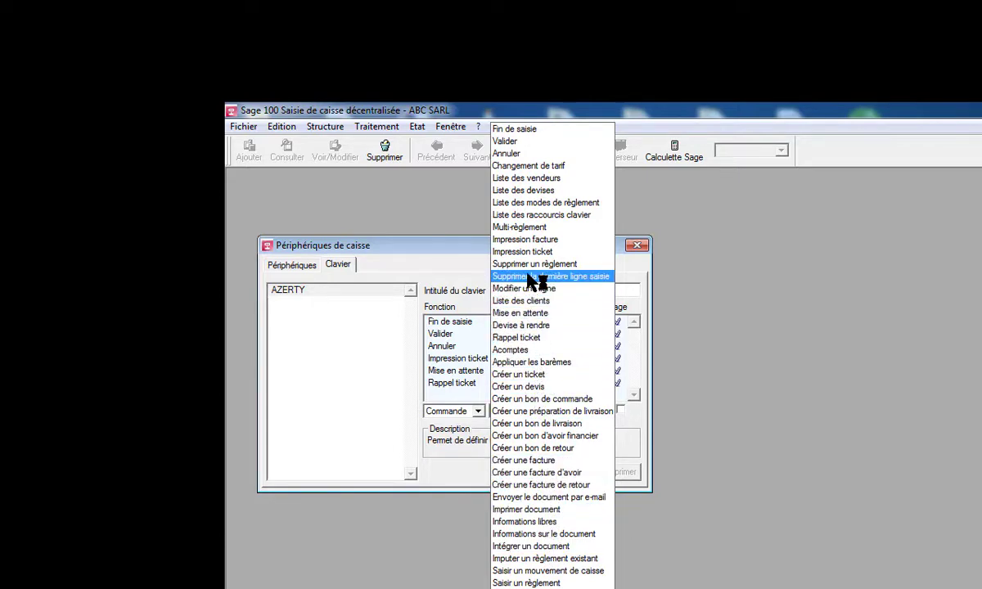
{"action": "left_click", "coordinate": [540, 215]}
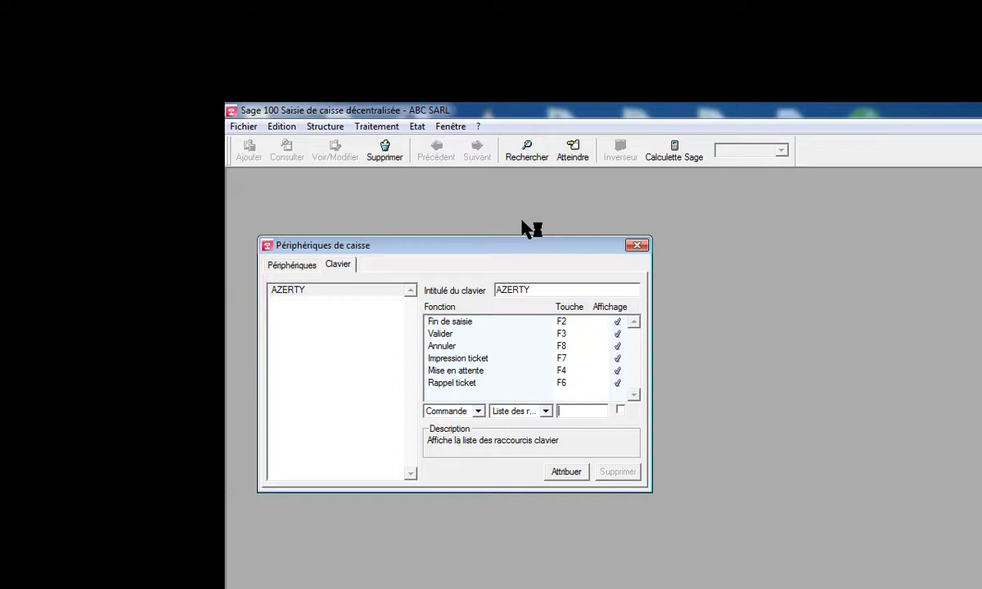
{"action": "key", "text": "F11"}
{"action": "key", "text": "BackSpace"}
{"action": "key", "text": "F11"}
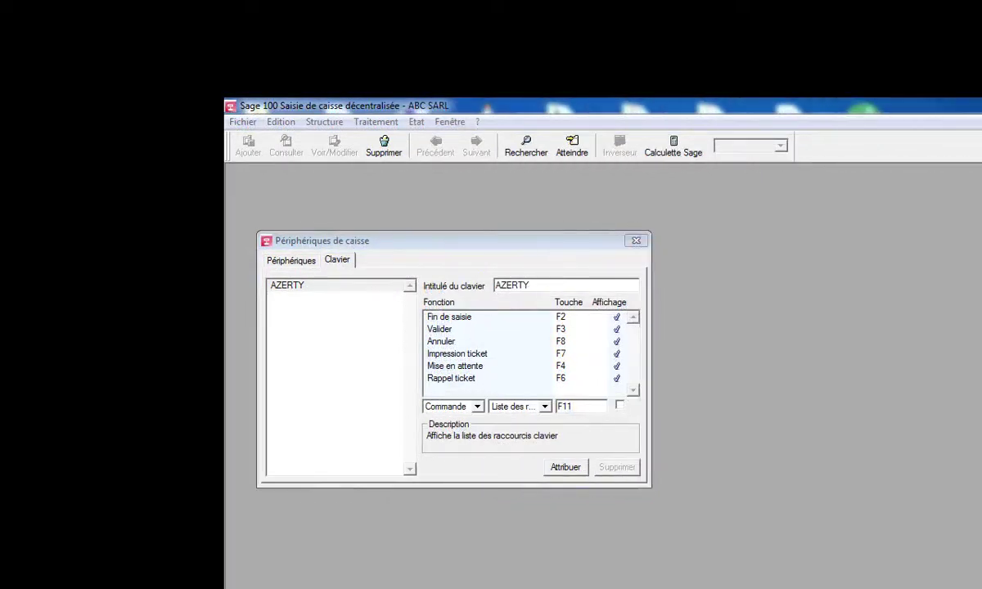
{"action": "left_click", "coordinate": [620, 404]}
{"action": "left_click", "coordinate": [568, 469]}
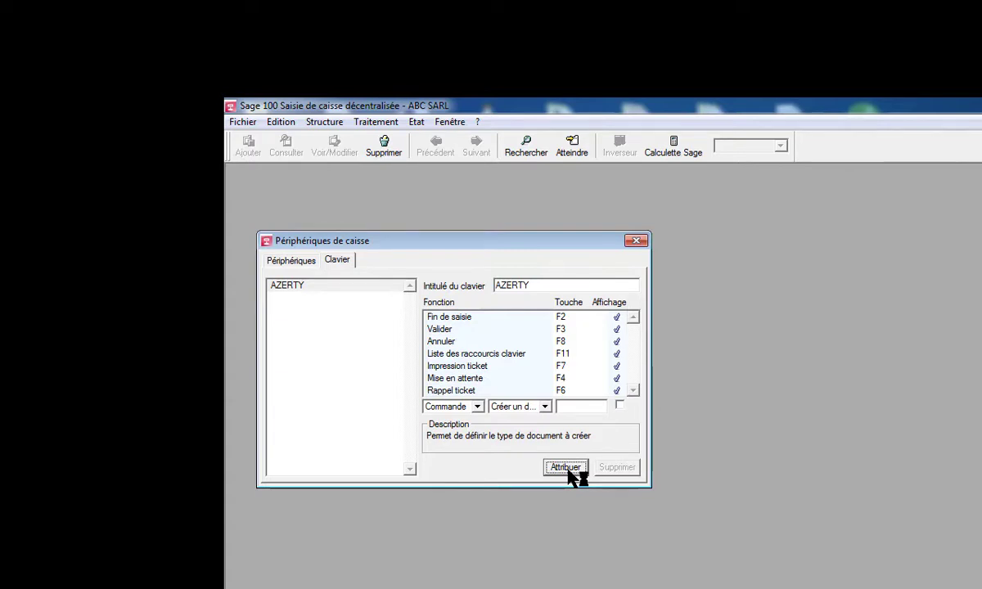
{"action": "left_click", "coordinate": [636, 240]}
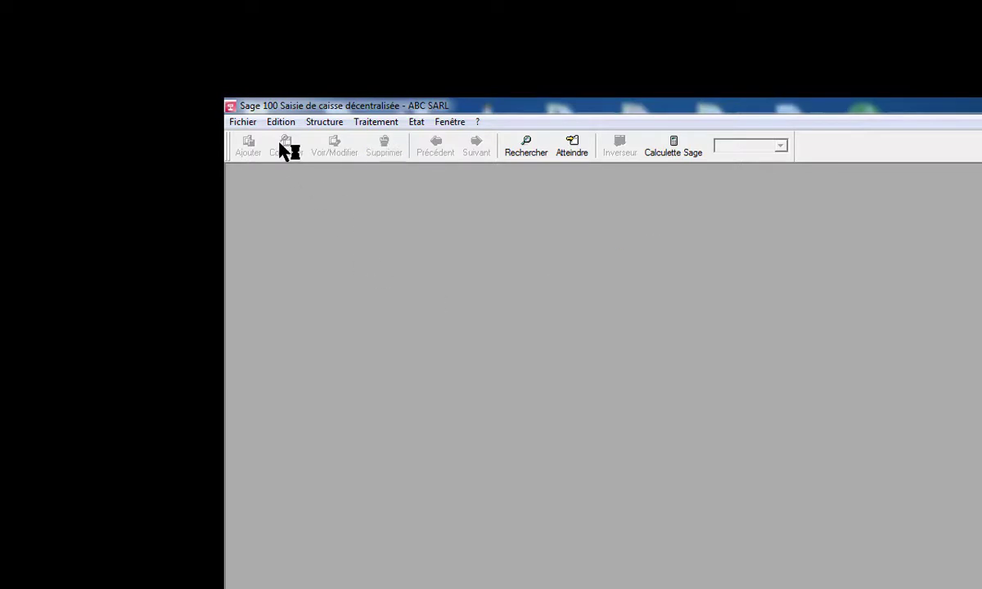
Step: Review the list of storage depots (Dépôts de stockage) and close it
{"action": "left_click", "coordinate": [331, 124]}
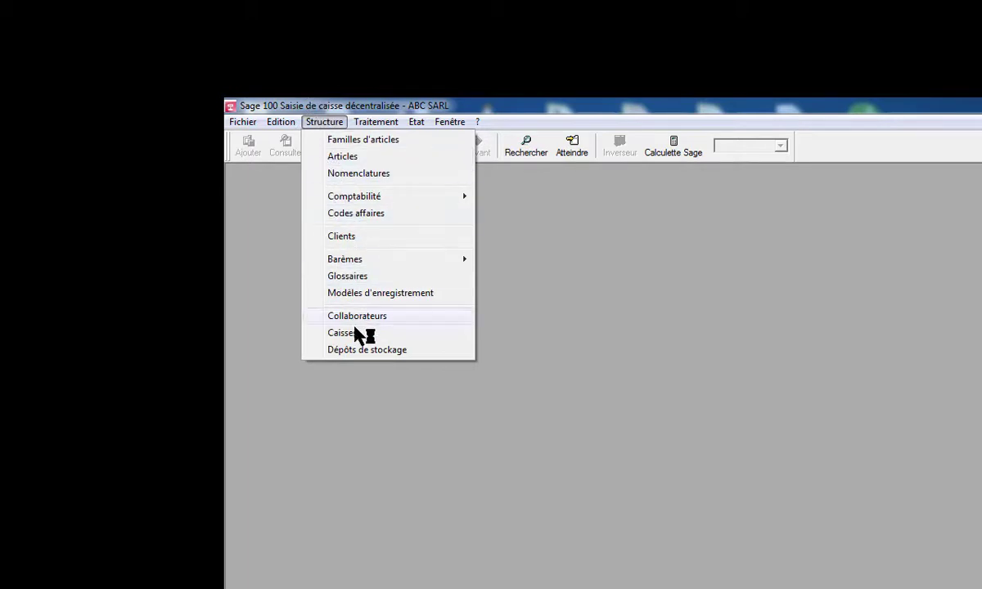
{"action": "left_click", "coordinate": [349, 352]}
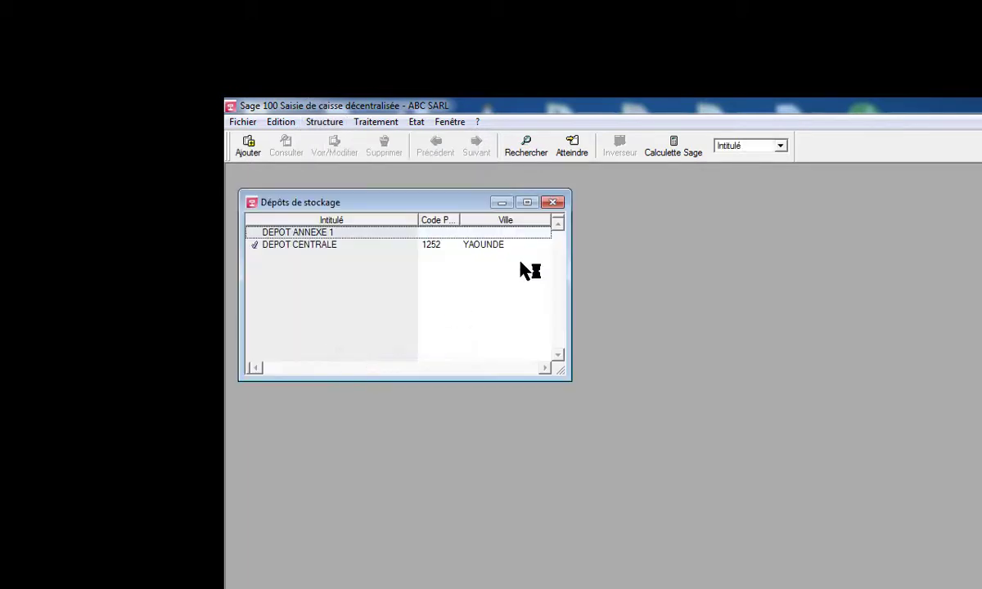
{"action": "left_click", "coordinate": [553, 203]}
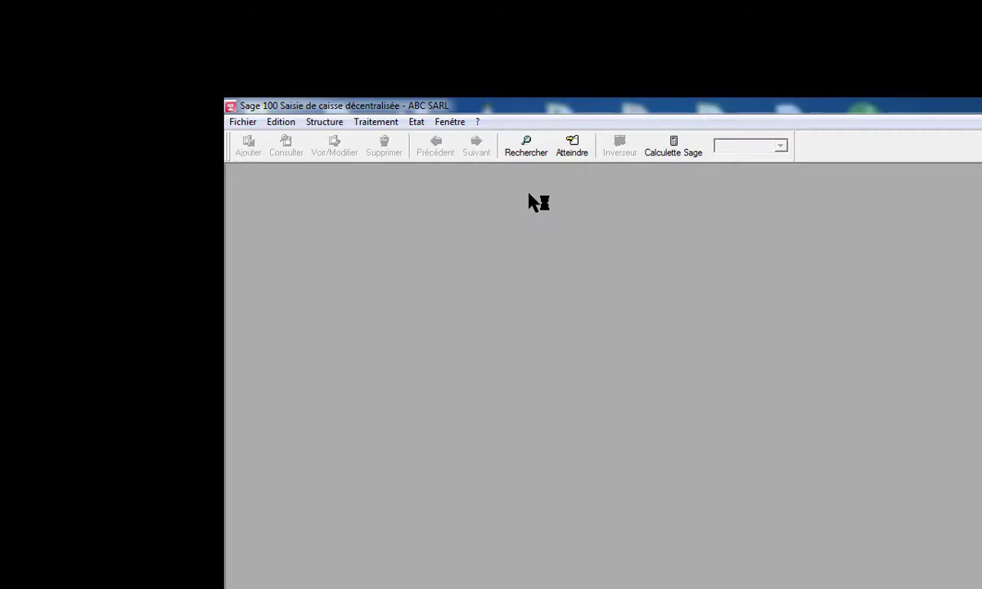
Step: Review the article families (Familles d'articles) and open the Articles list
{"action": "left_click", "coordinate": [325, 122]}
{"action": "left_click", "coordinate": [369, 139]}
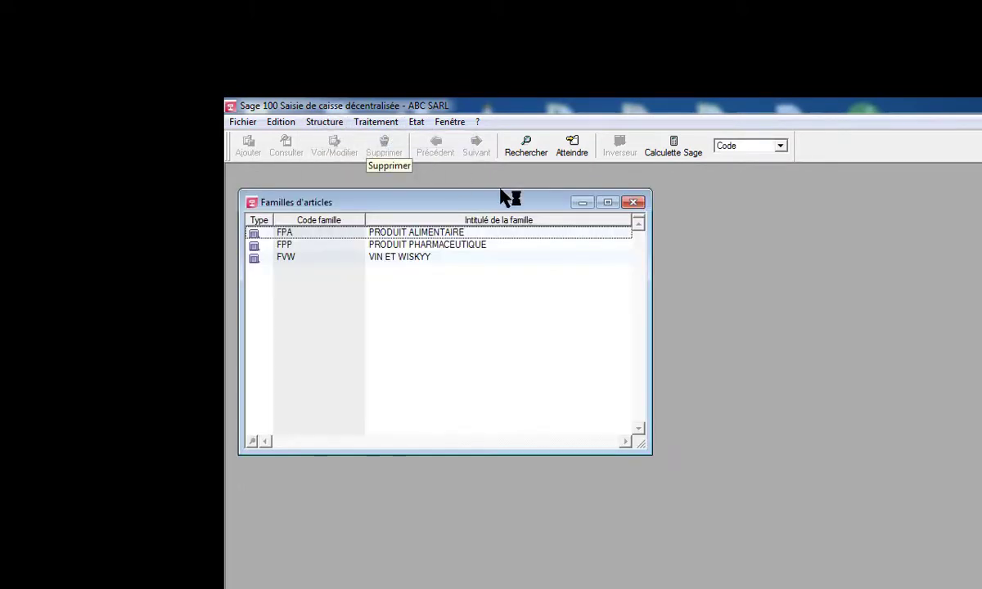
{"action": "left_click", "coordinate": [634, 203]}
{"action": "left_click", "coordinate": [326, 123]}
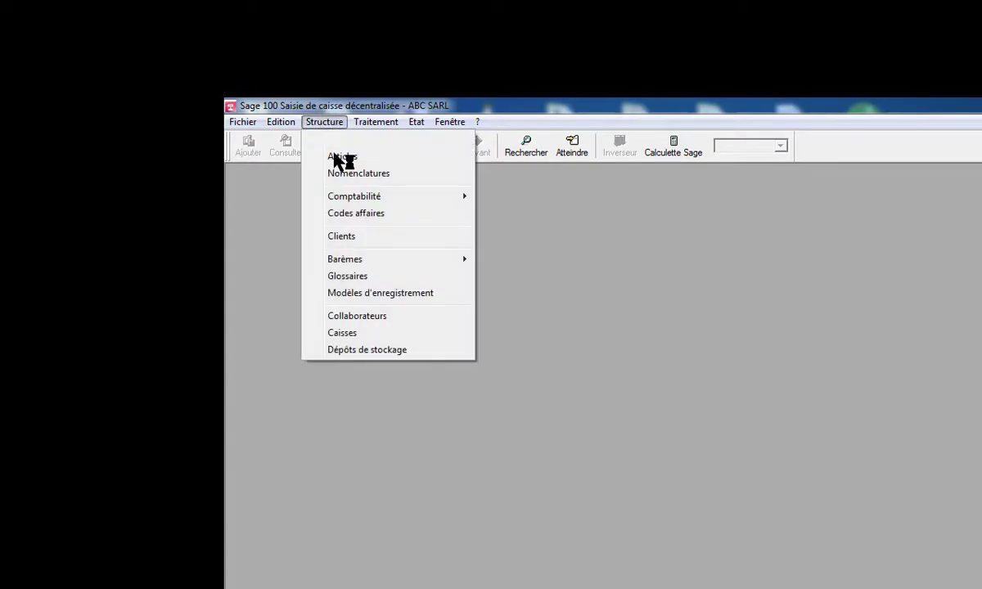
{"action": "left_click", "coordinate": [340, 155]}
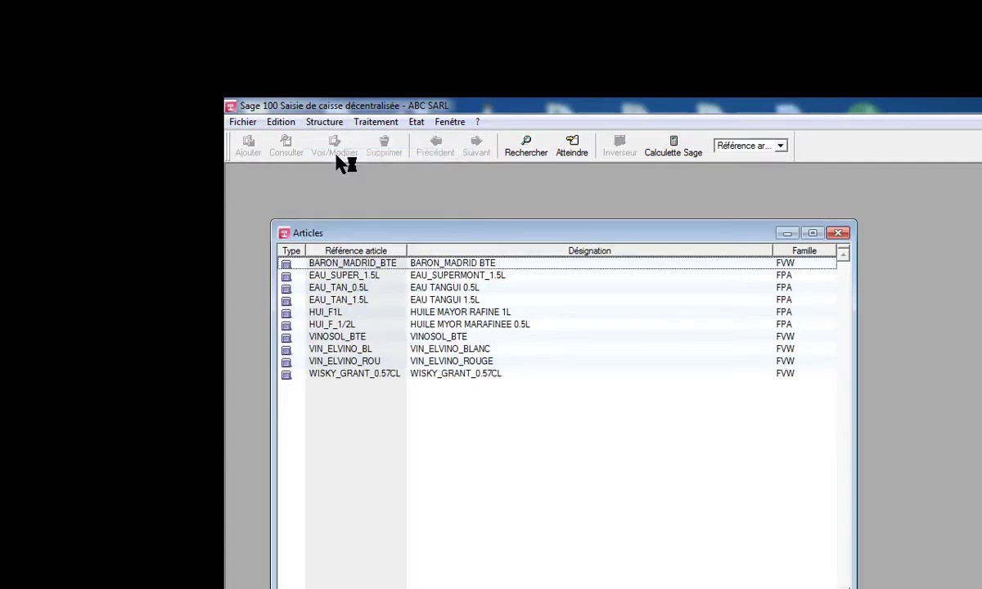
Step: Close the Articles list and try to open a cash register session with Ouverture de caisse, dismissing each message
{"action": "left_click", "coordinate": [838, 233]}
{"action": "left_click", "coordinate": [393, 123]}
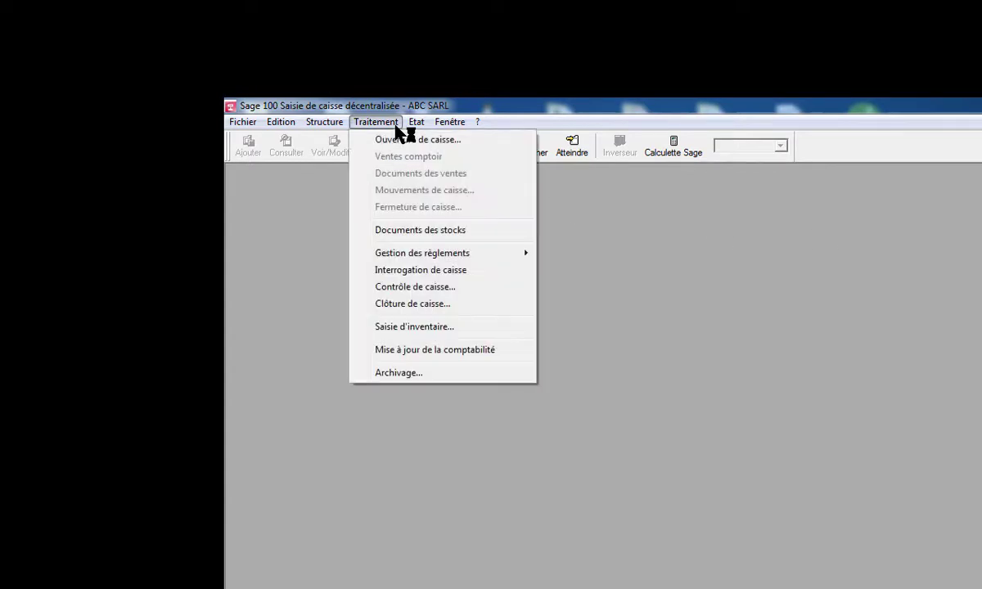
{"action": "left_click", "coordinate": [414, 140]}
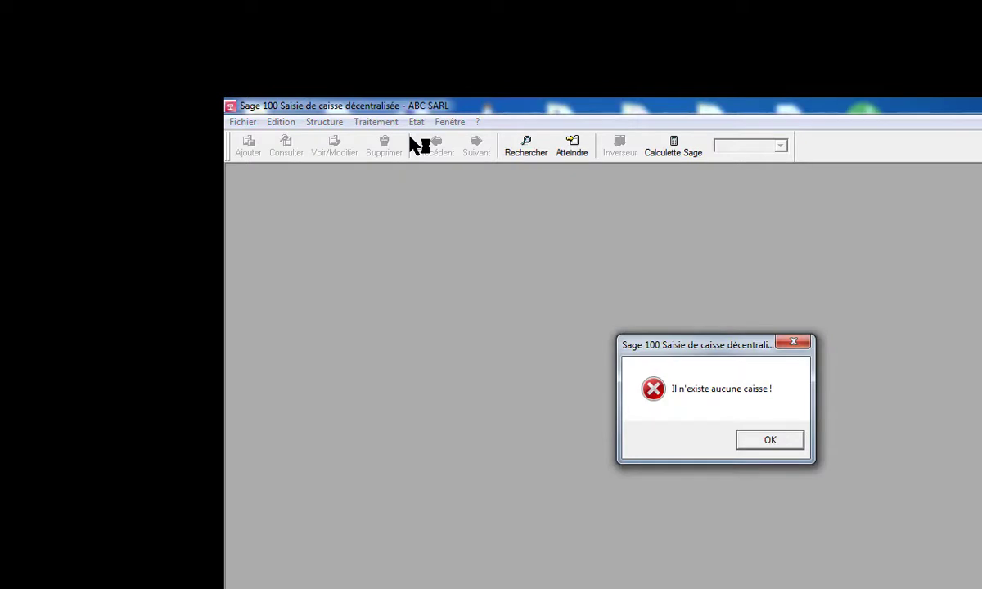
{"action": "left_click", "coordinate": [801, 342]}
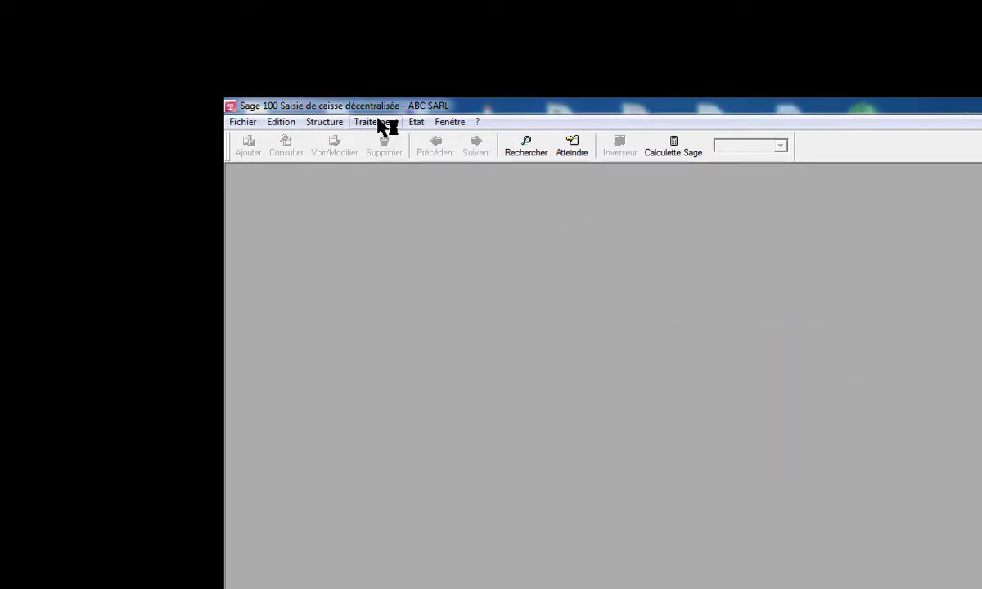
{"action": "left_click", "coordinate": [382, 124]}
{"action": "left_click", "coordinate": [409, 141]}
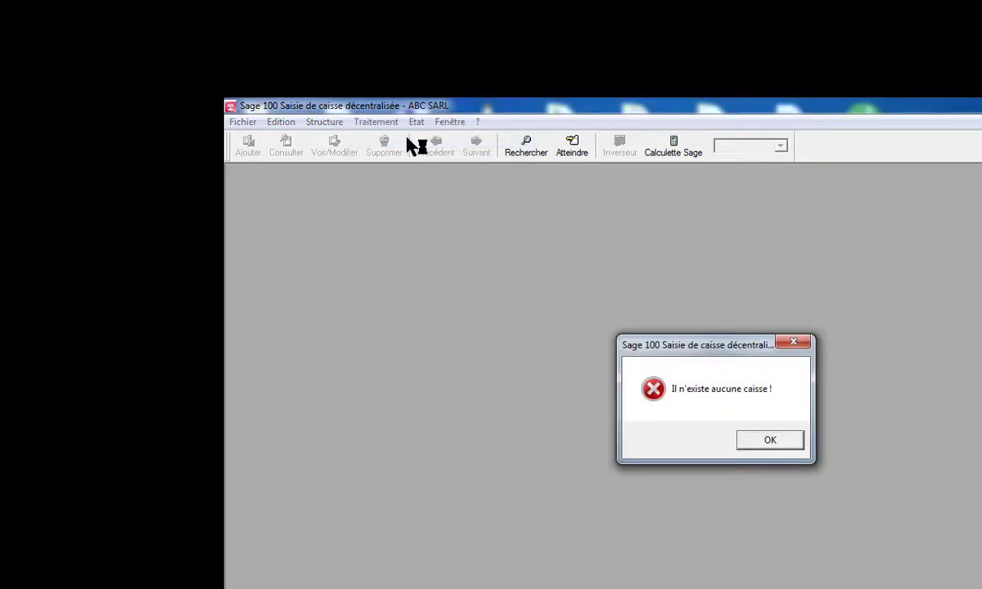
{"action": "left_click", "coordinate": [768, 446]}
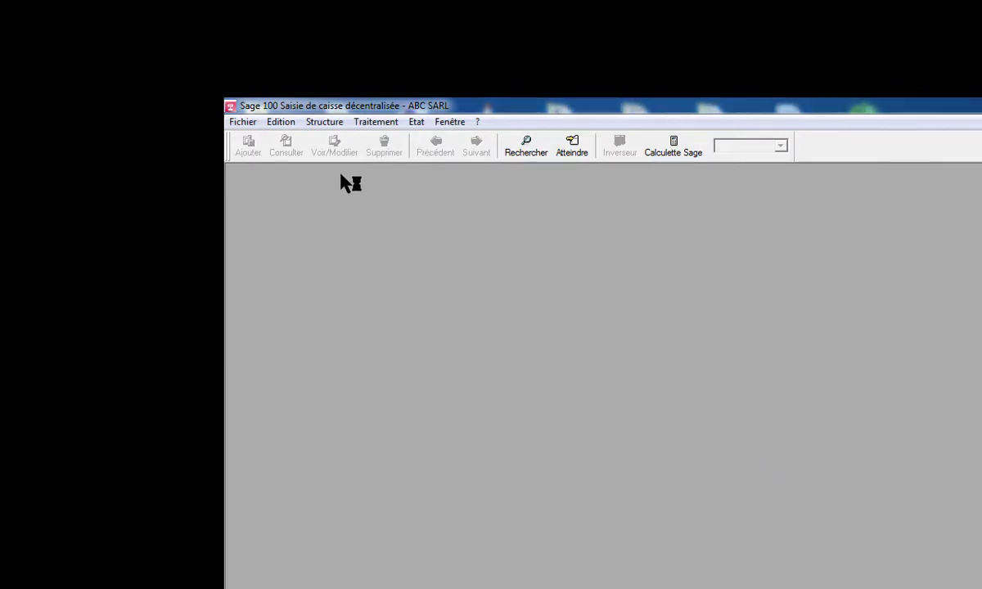
{"action": "left_click", "coordinate": [380, 123]}
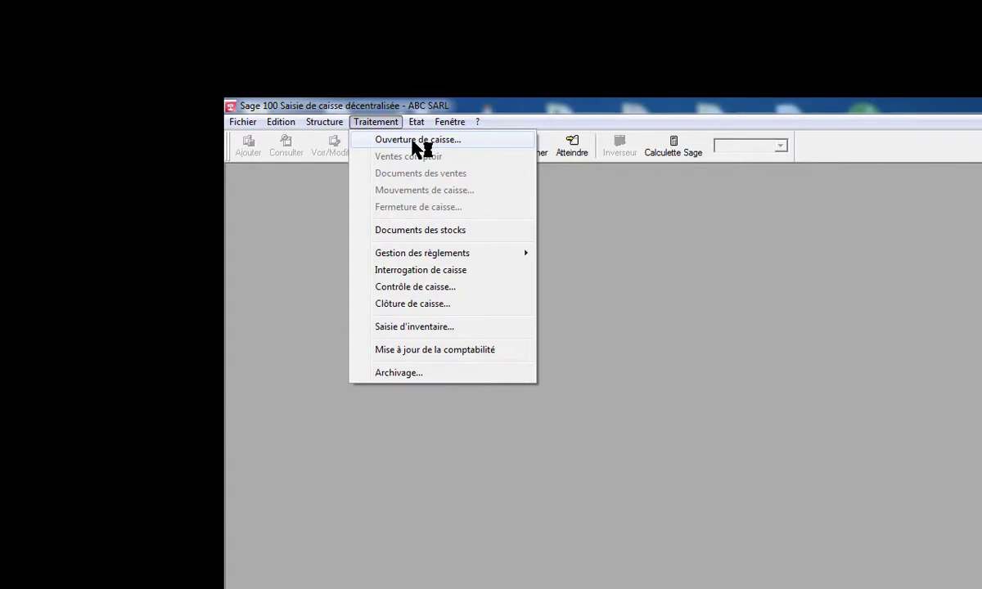
{"action": "left_click", "coordinate": [414, 143]}
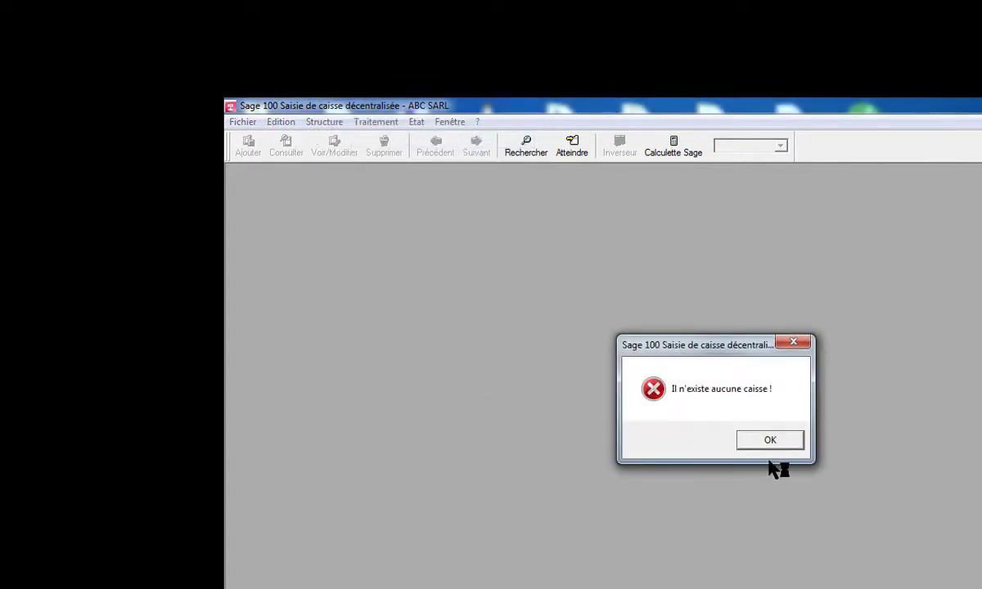
{"action": "left_click", "coordinate": [768, 444]}
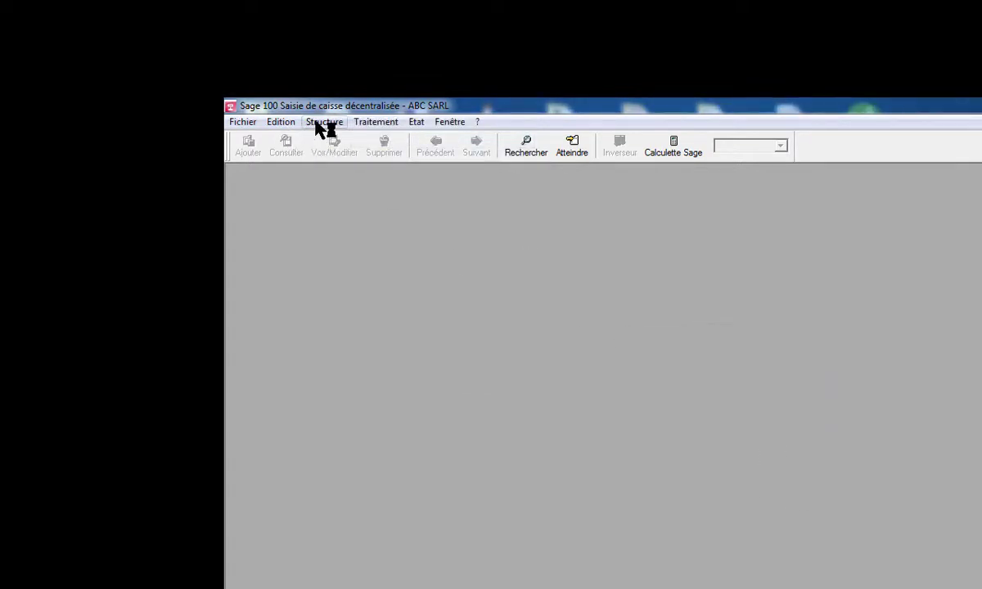
Step: Open the list of cash registers (Caisses) from the structure data
{"action": "left_click", "coordinate": [320, 125]}
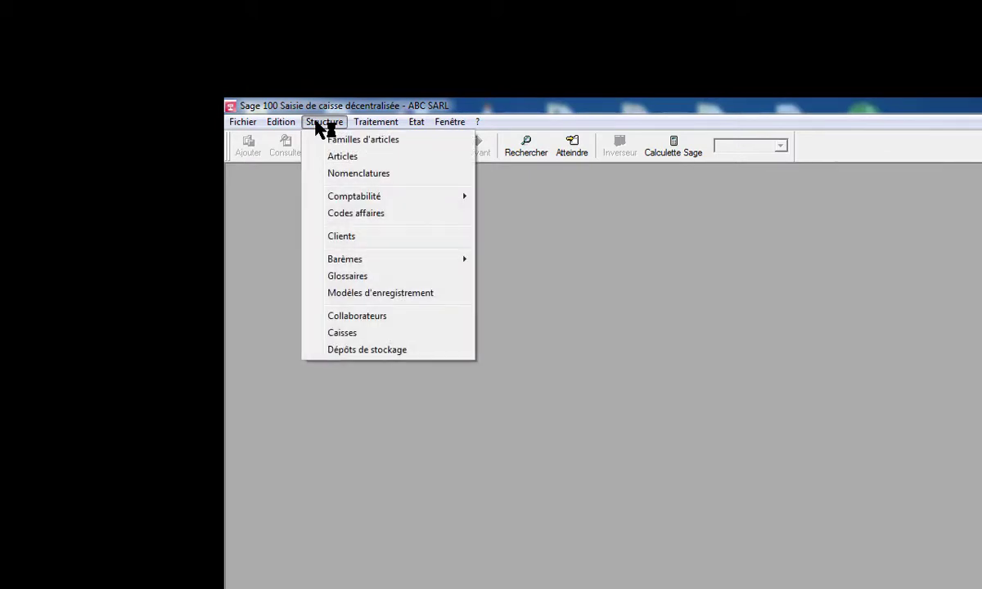
{"action": "left_click", "coordinate": [363, 334]}
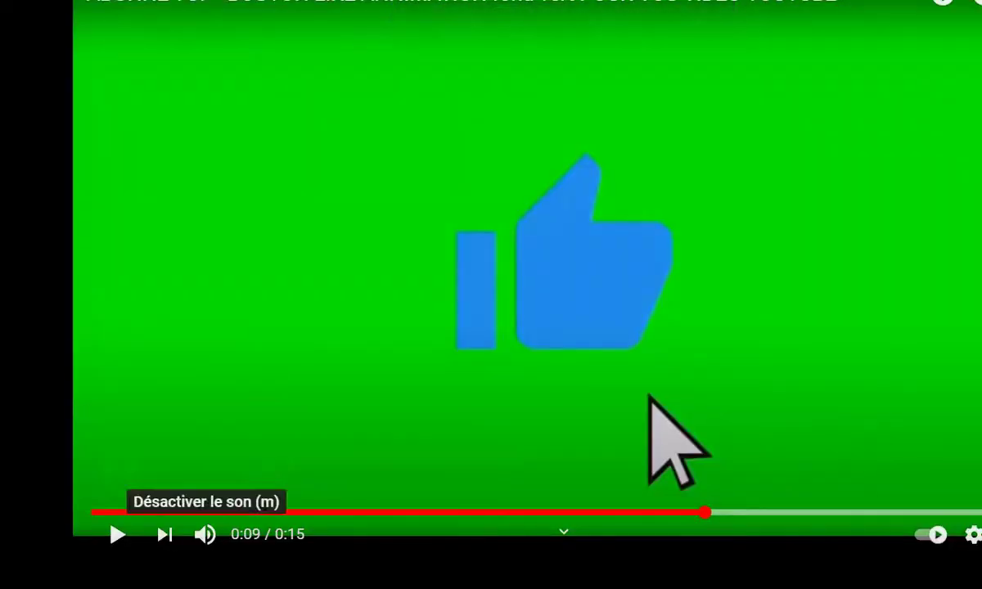
{"action": "mouse_move", "coordinate": [204, 534]}
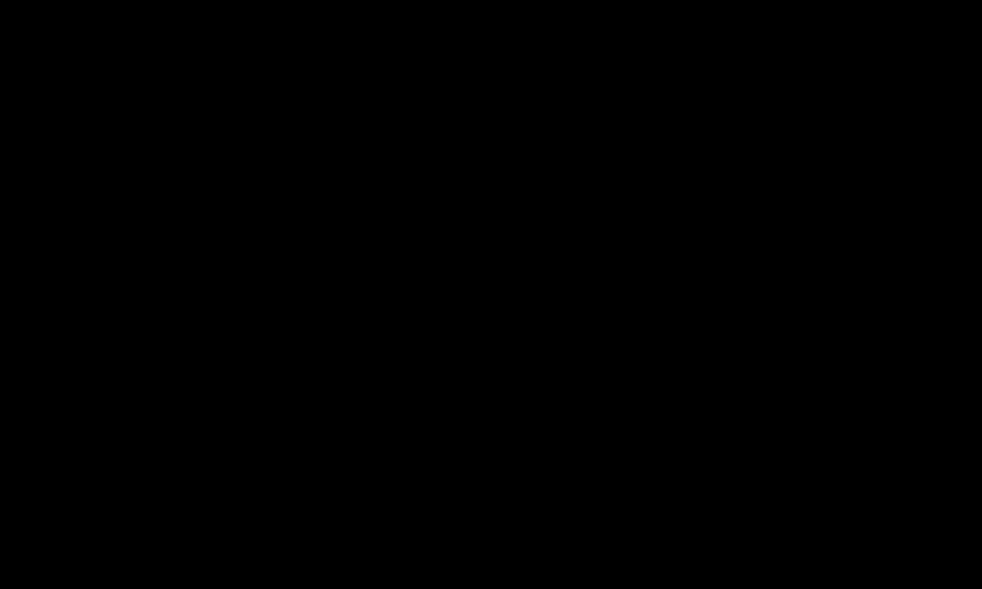